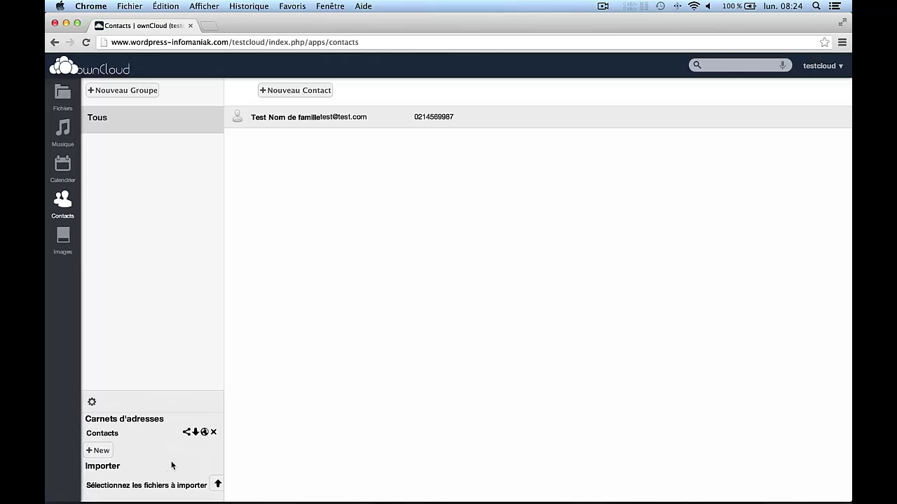
Reveal the Contacts address book's CardDAV link in ownCloud and copy its URL.
left_click(204, 433)
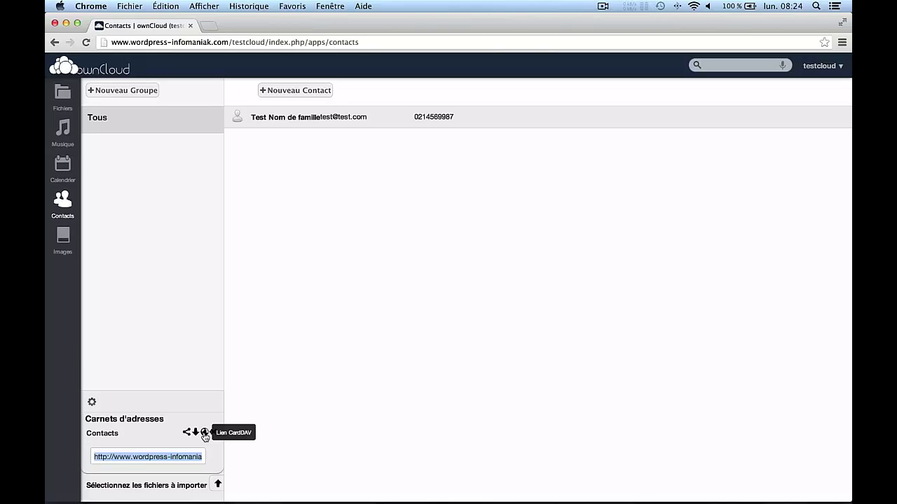
right_click(143, 457)
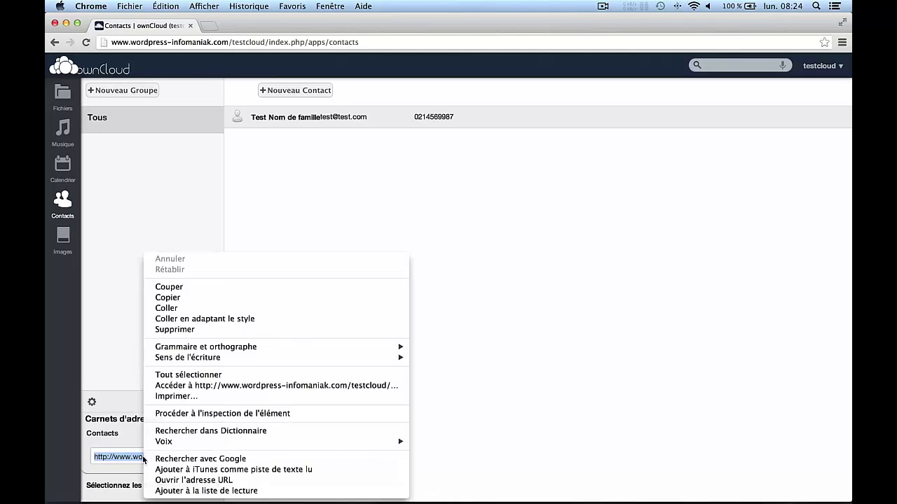
left_click(168, 298)
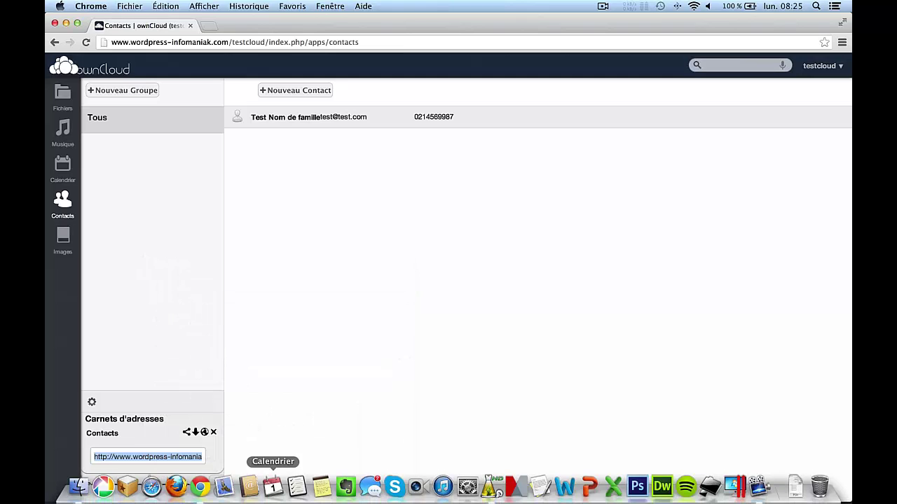
Launch Contacts and begin adding a new account from Préférences > Comptes.
left_click(249, 489)
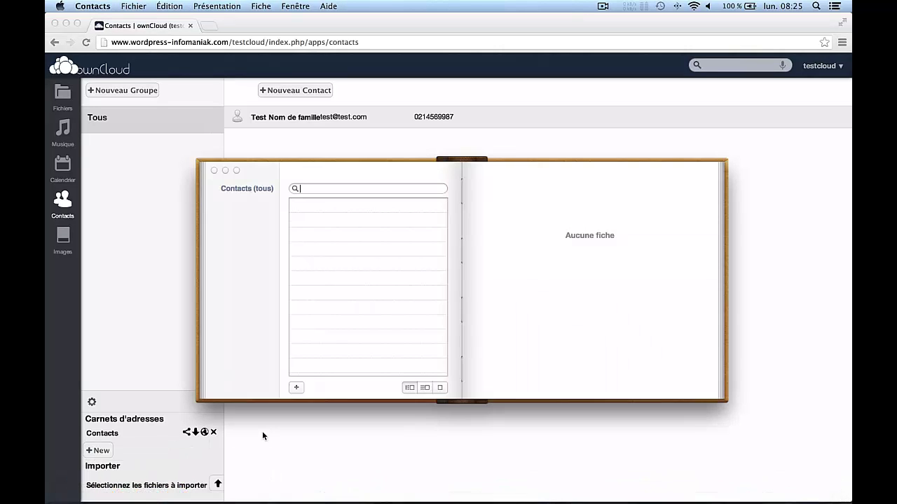
left_click(100, 10)
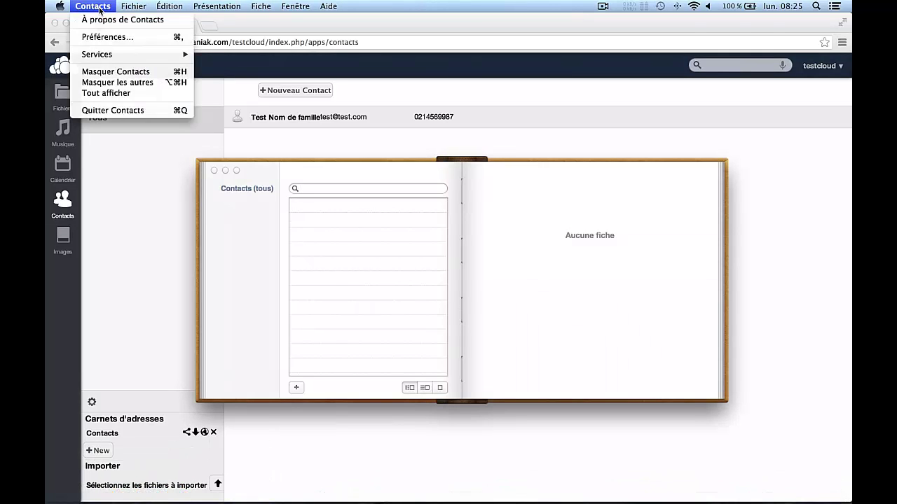
left_click(106, 36)
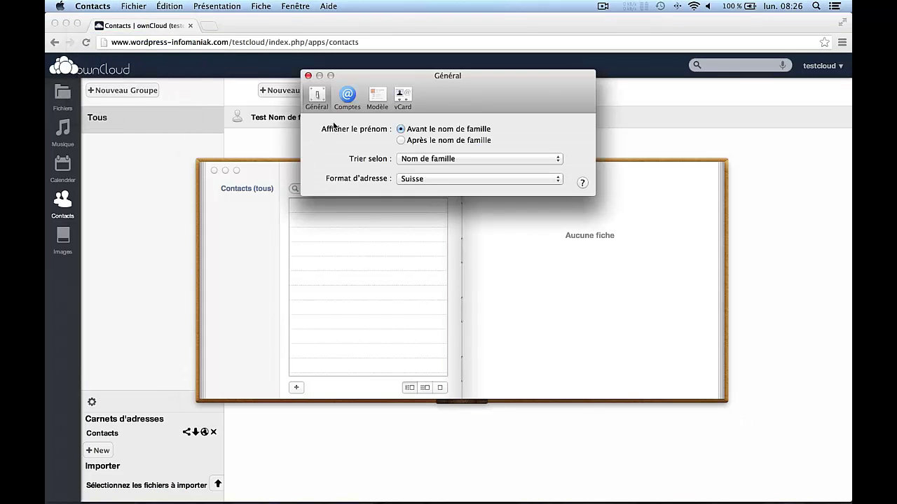
left_click(350, 102)
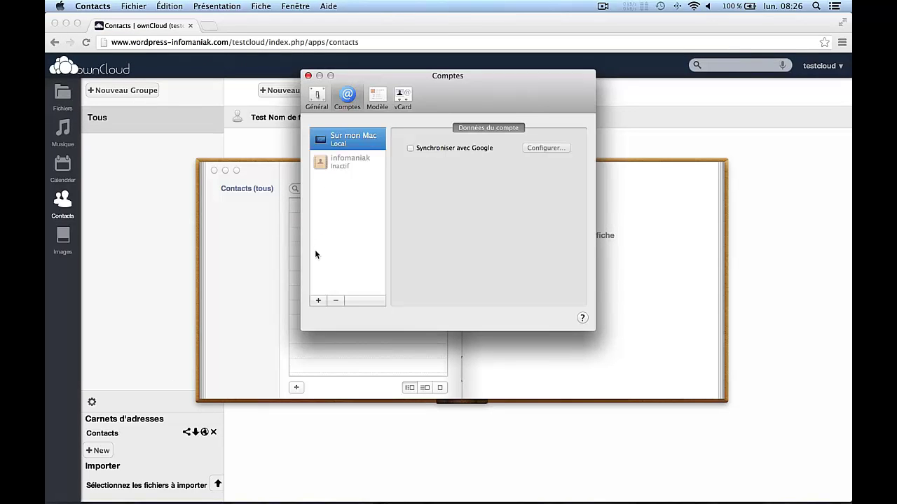
left_click(318, 300)
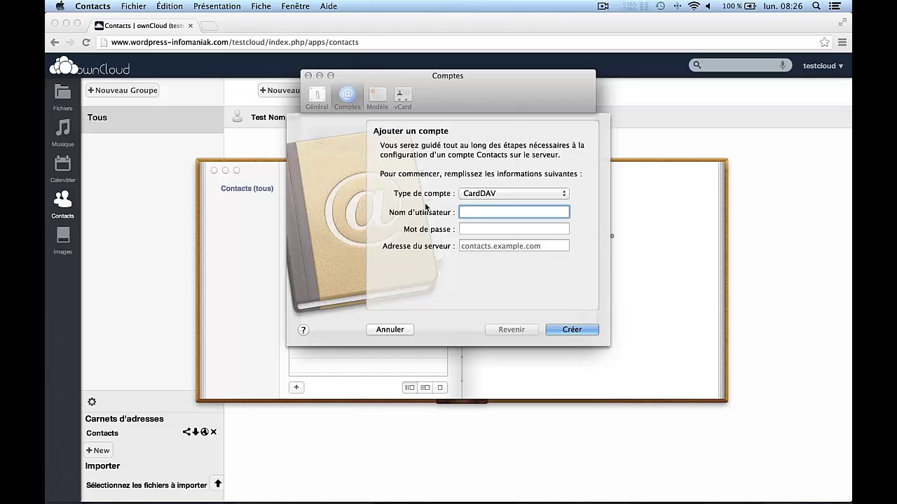
Keep CardDAV as the account type and enter the ownCloud username and password.
left_click(484, 196)
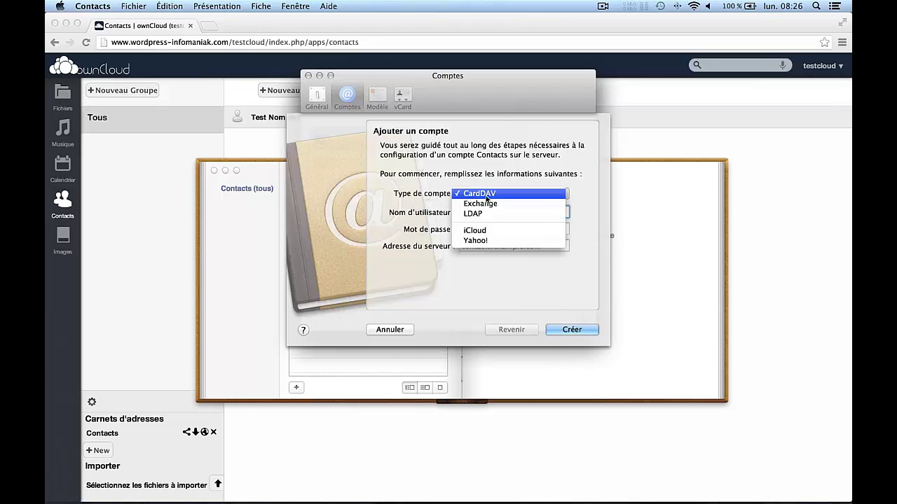
left_click(484, 194)
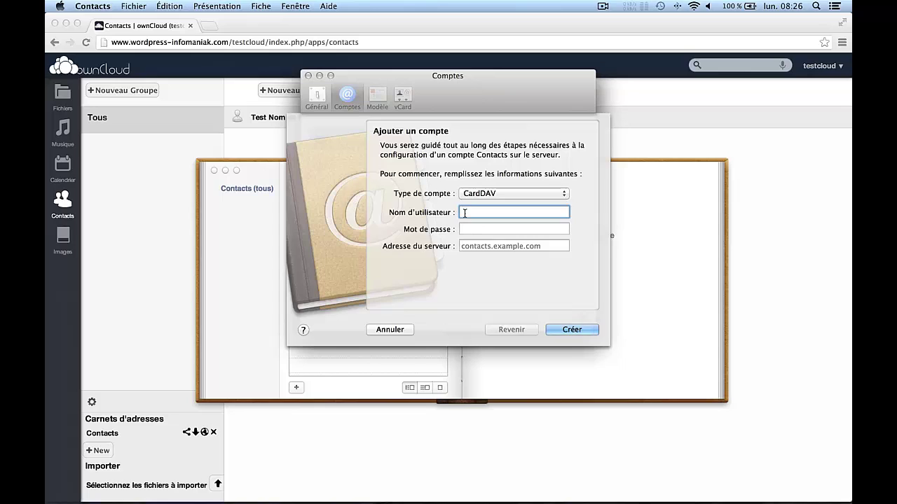
type("testcloud")
left_click(474, 228)
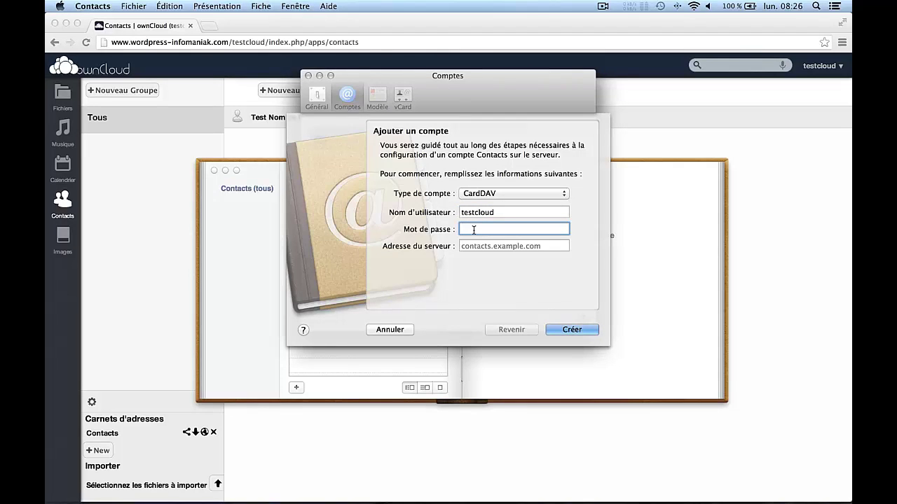
type("••••••••••")
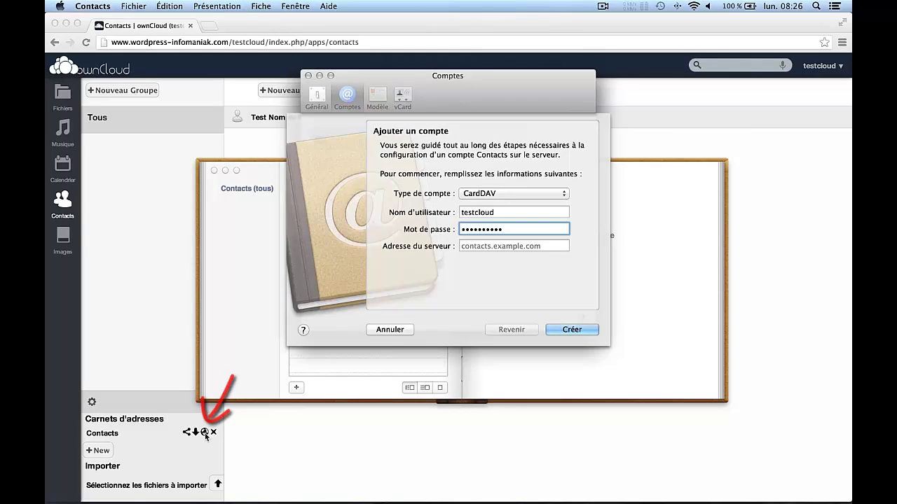
right_click(468, 247)
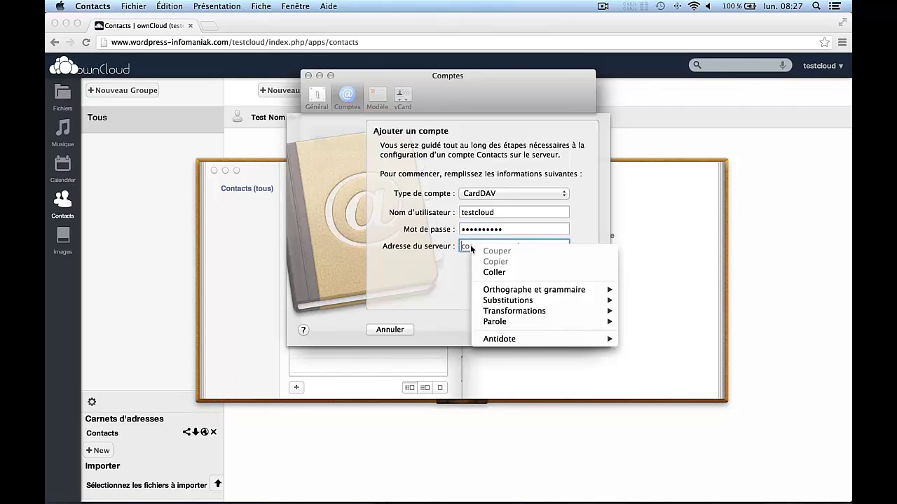
left_click(483, 272)
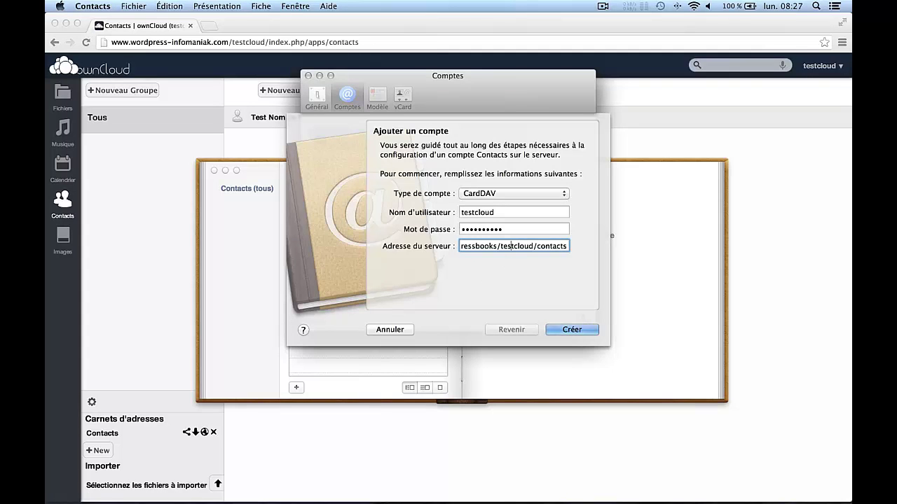
key("Left")
key("Left")
key("Left")
key("Left")
key("Left")
key("Left")
key("Left")
key("Left")
key("Left")
key("Left")
key("Left")
key("Left")
key("Left")
key("Left")
key("Left")
key("Left")
key("Left")
key("Left")
key("Left")
key("Left")
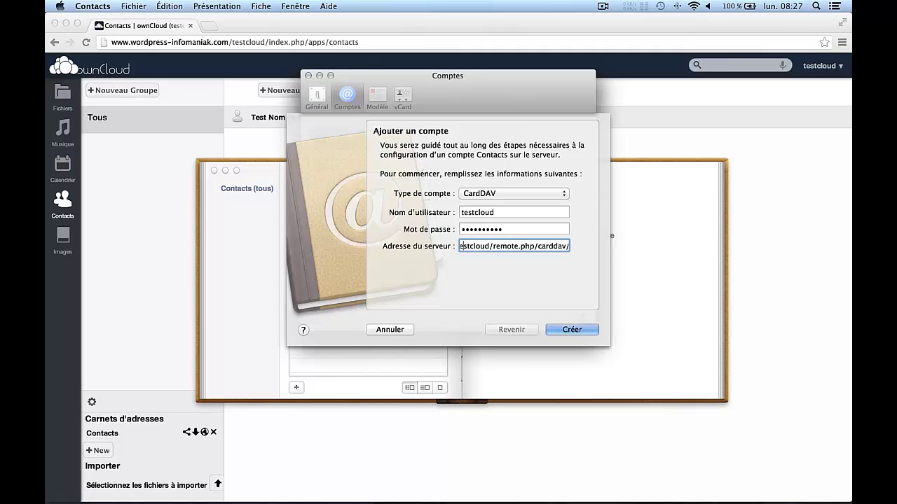
key("Left")
key("Left")
key("Left")
key("Left")
key("Left")
key("Left")
key("Left")
key("Left")
key("Left")
key("Left")
key("Left")
key("Left")
key("Left")
key("Left")
key("Left")
key("Left")
key("Left")
key("Left")
key("Left")
key("Left")
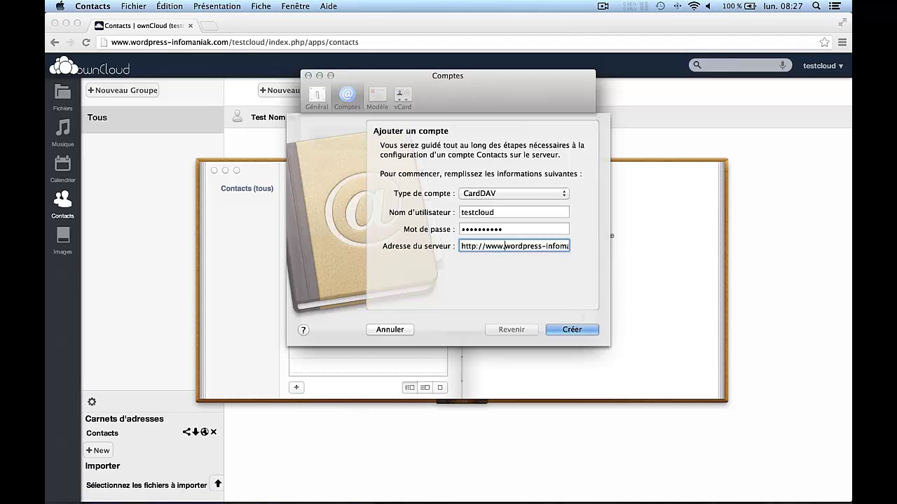
key("BackSpace")
key("BackSpace")
key("BackSpace")
key("BackSpace")
key("BackSpace")
key("BackSpace")
key("BackSpace")
key("BackSpace")
key("BackSpace")
key("BackSpace")
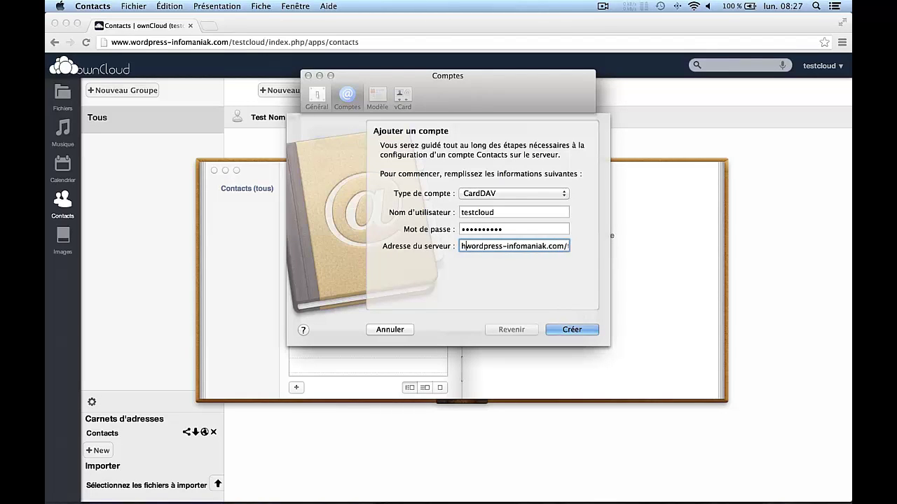
key("BackSpace")
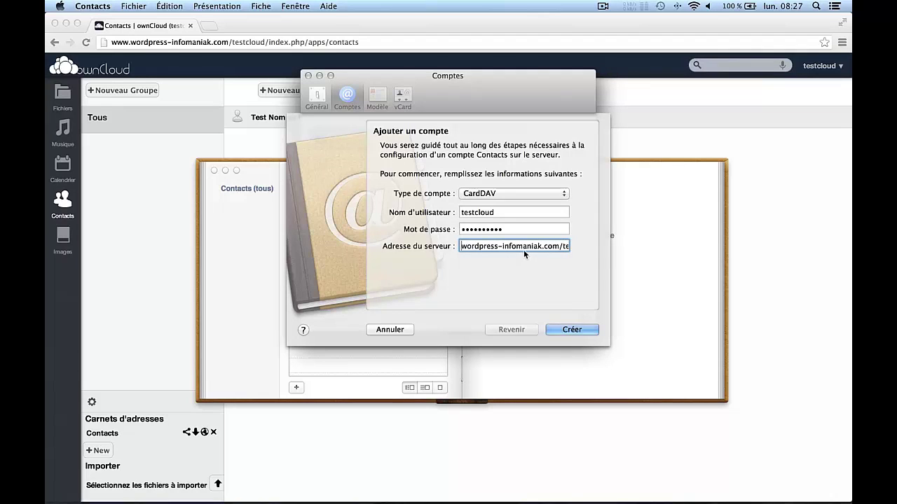
left_click(573, 330)
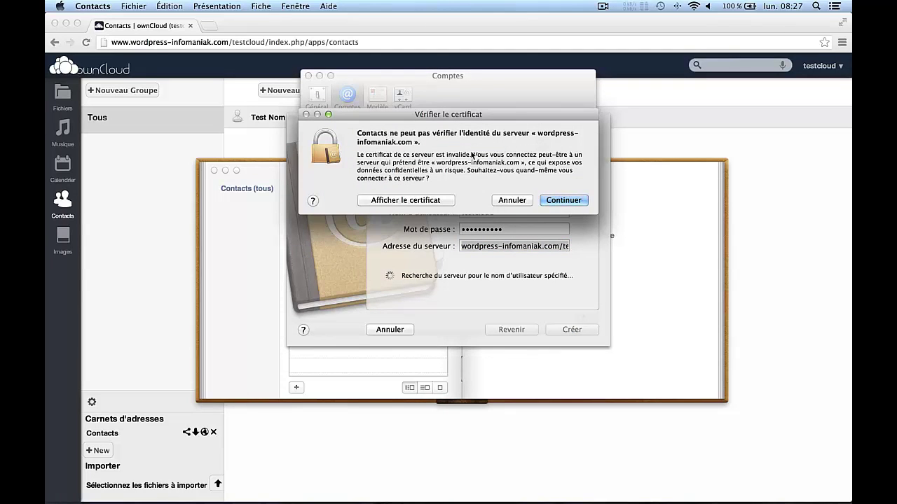
Accept the unverified certificate and continue creating the account over the insecure connection.
left_click(559, 202)
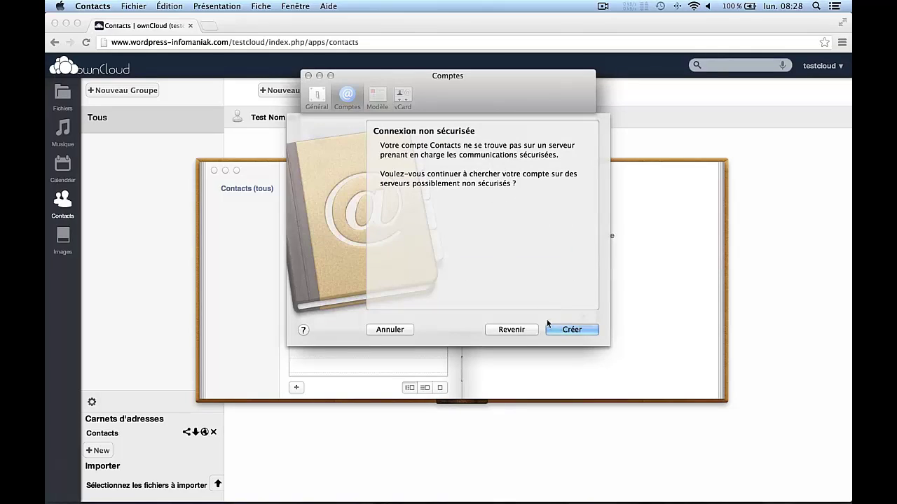
left_click(561, 328)
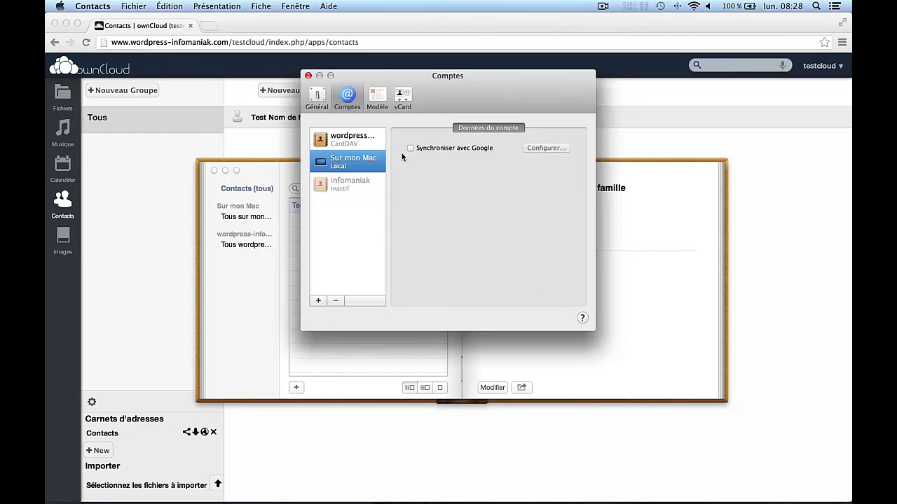
In Général, set Compte par défaut to the wordpress-infomaniak.com CardDAV account, then close preferences.
left_click(316, 96)
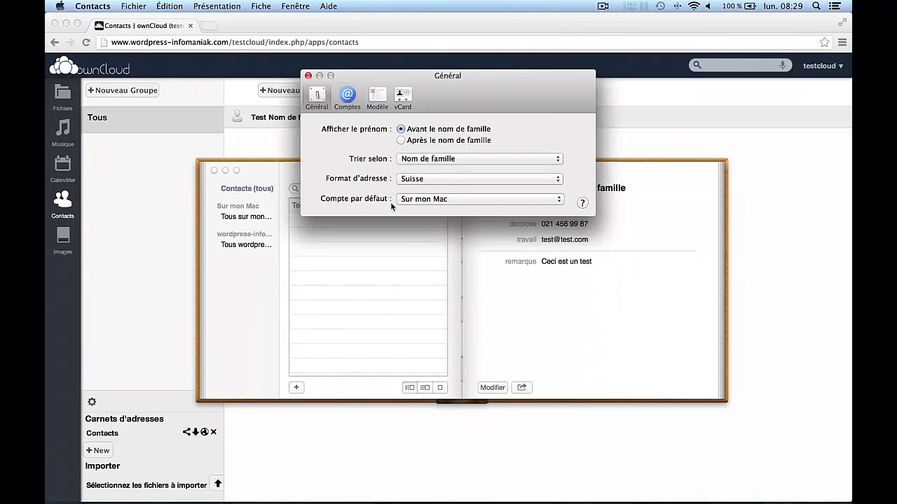
left_click(504, 199)
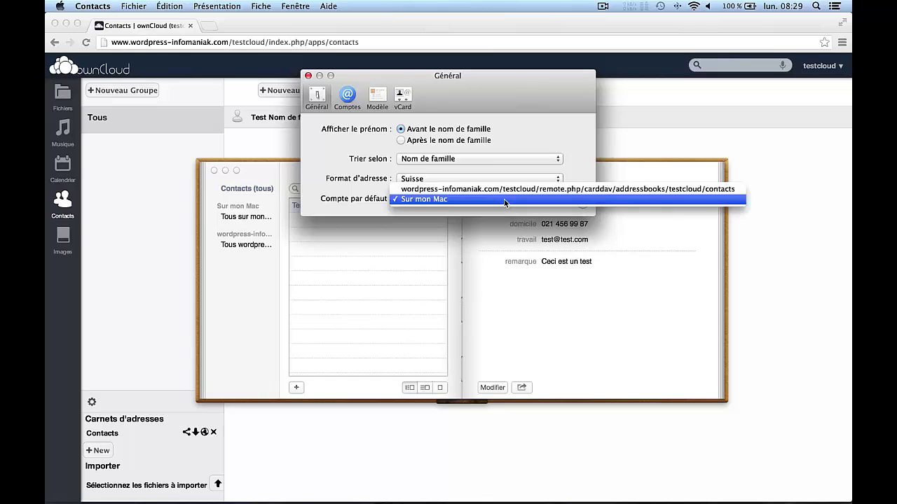
left_click(434, 190)
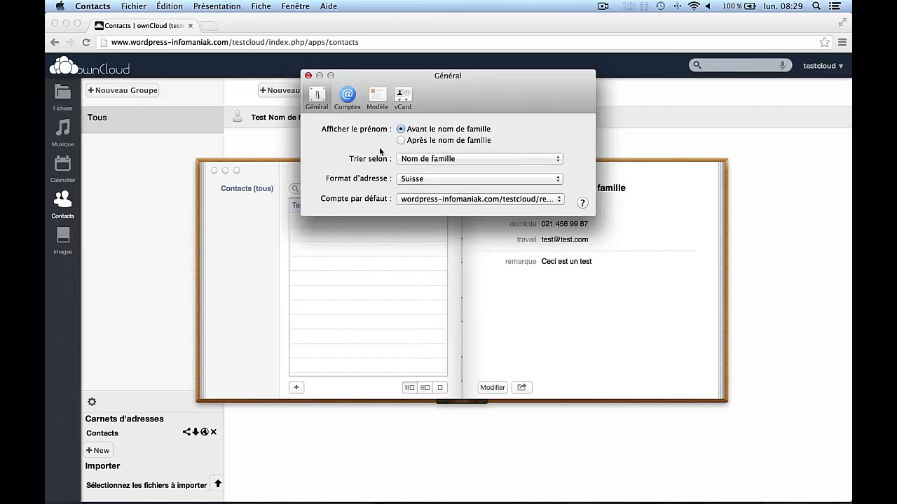
left_click(309, 76)
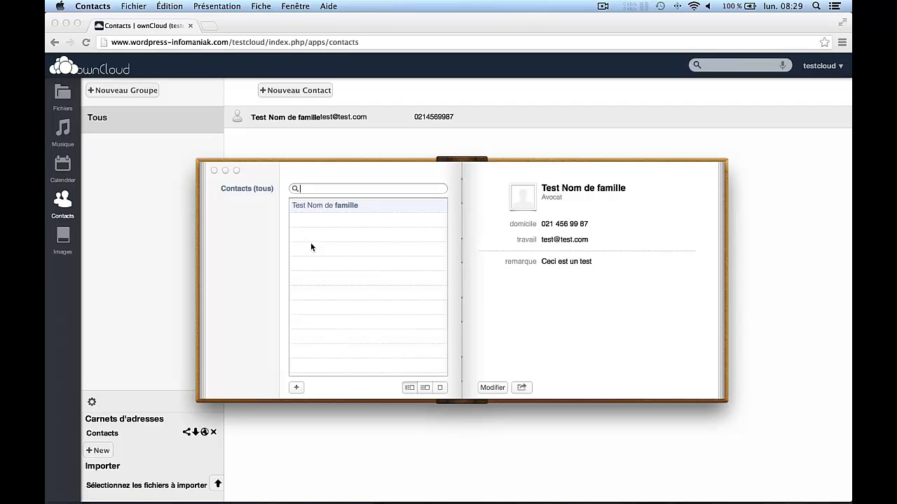
Create a 'prénom nom' contact with a mobile number and home e-mail address, and save it.
left_click(297, 387)
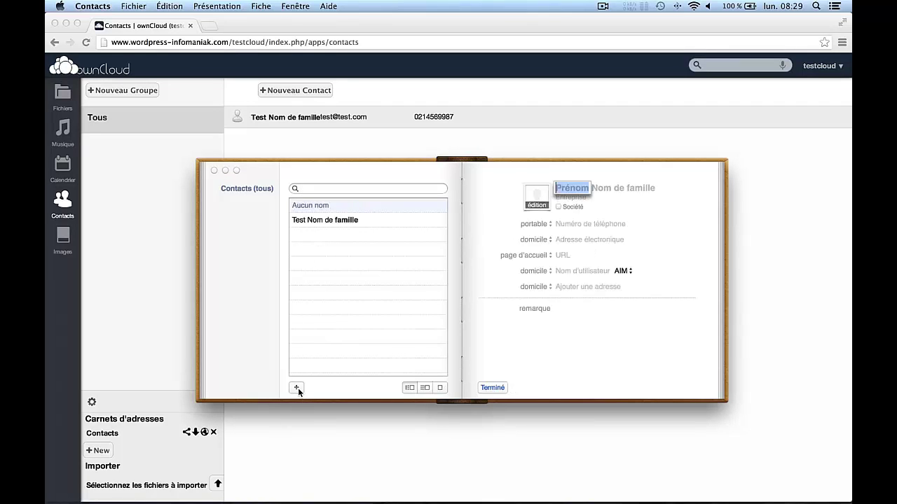
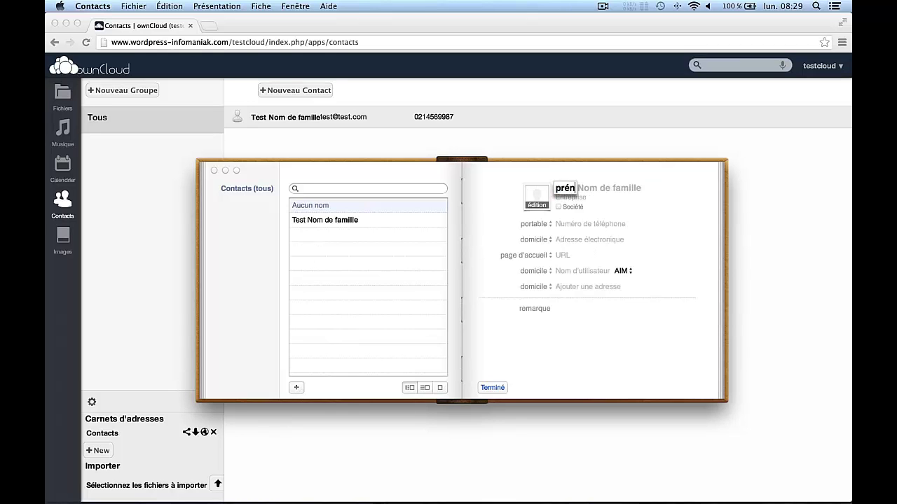
key("Tab")
key("Tab")
key("Tab")
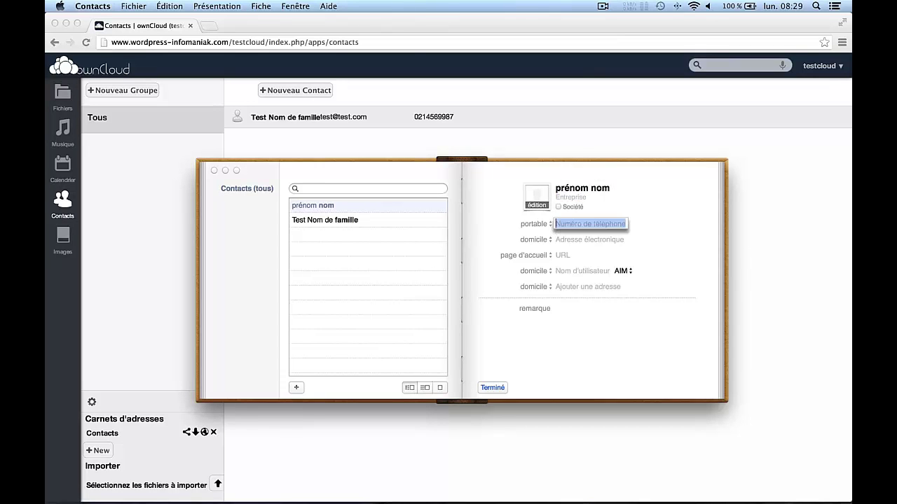
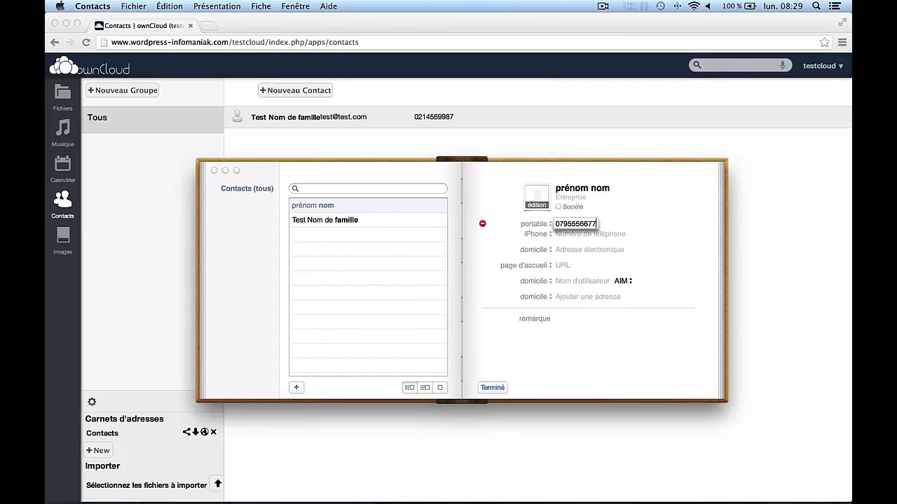
left_click(559, 249)
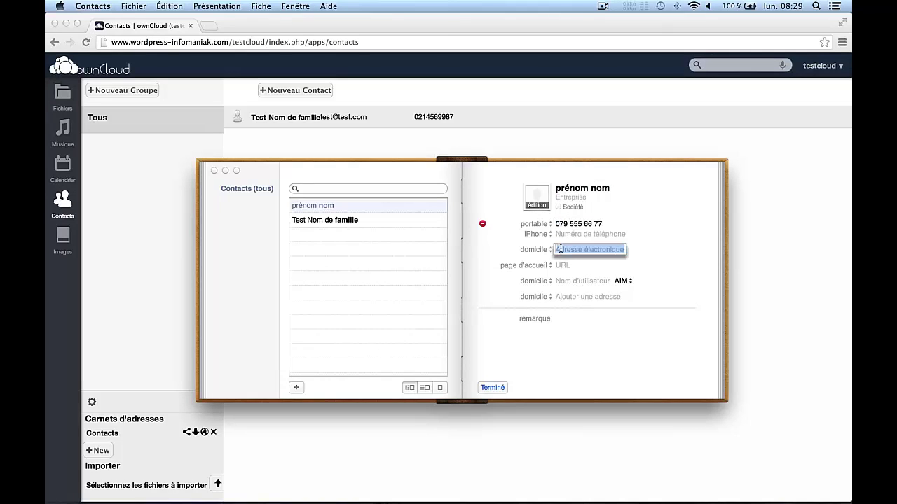
type("test@test.com")
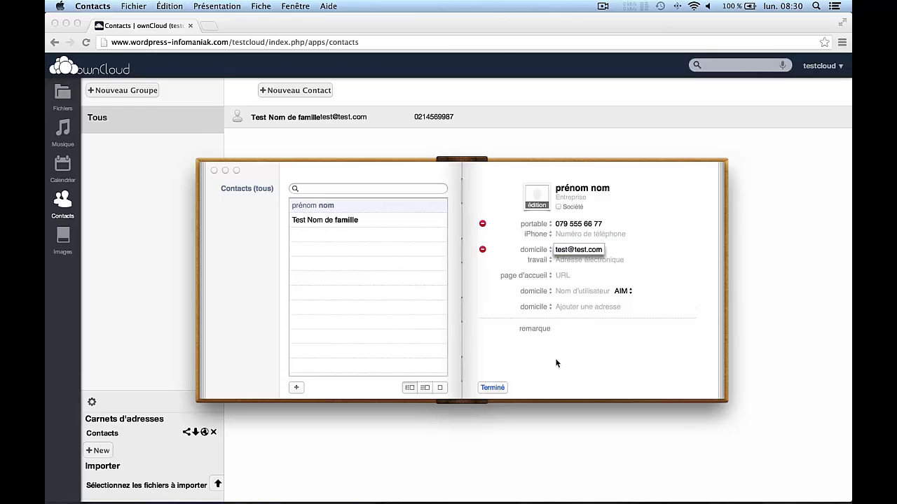
left_click(491, 389)
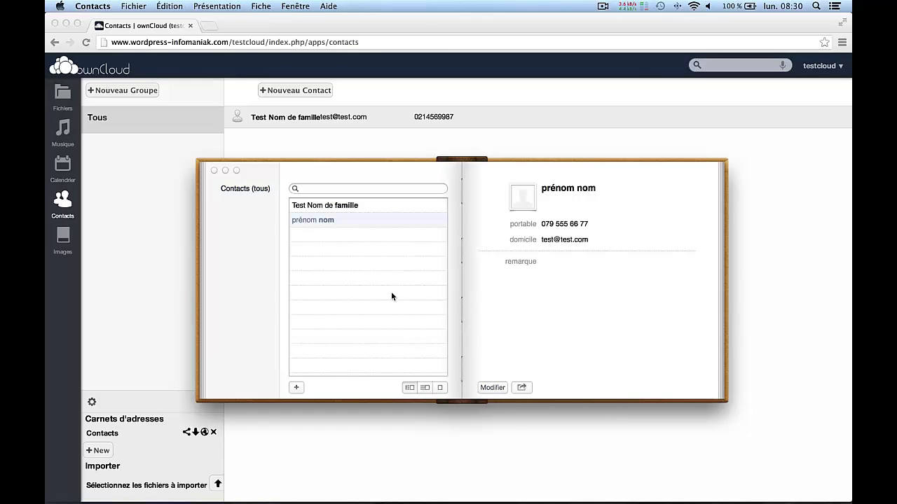
In ownCloud's Contacts page in Chrome, delete the synced prénom nom contact.
left_click(360, 23)
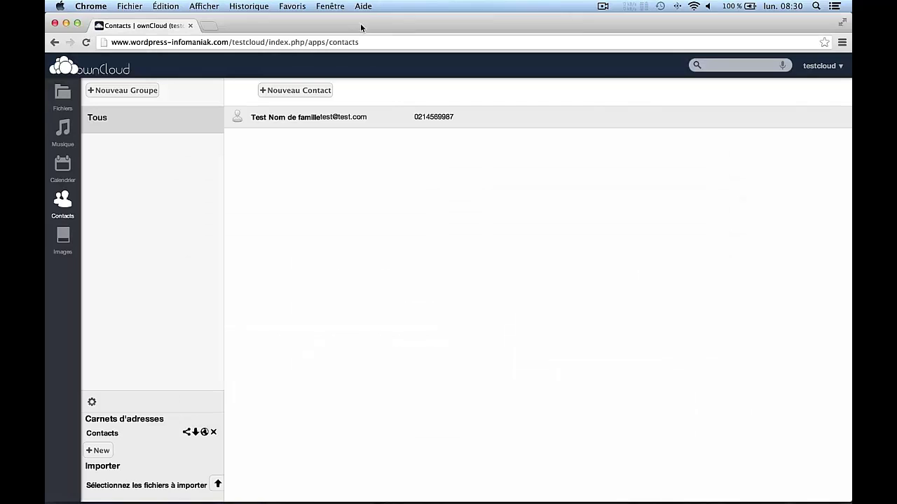
left_click(62, 203)
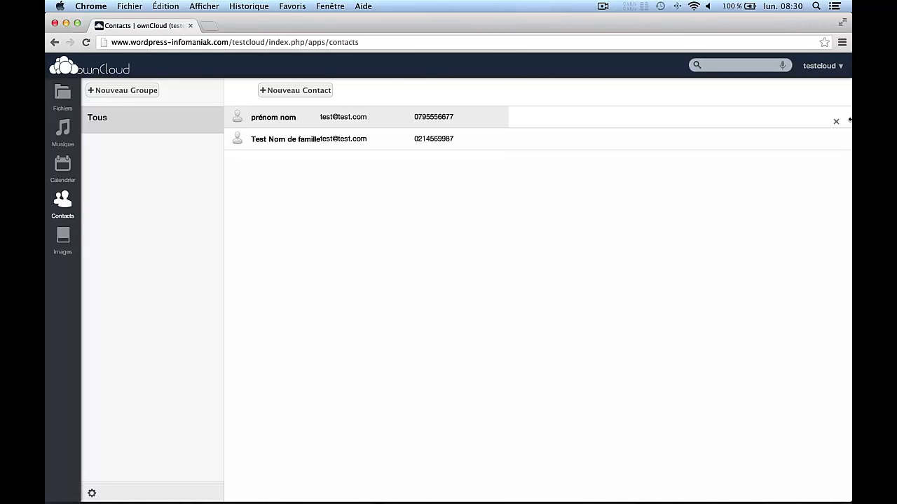
left_click(836, 124)
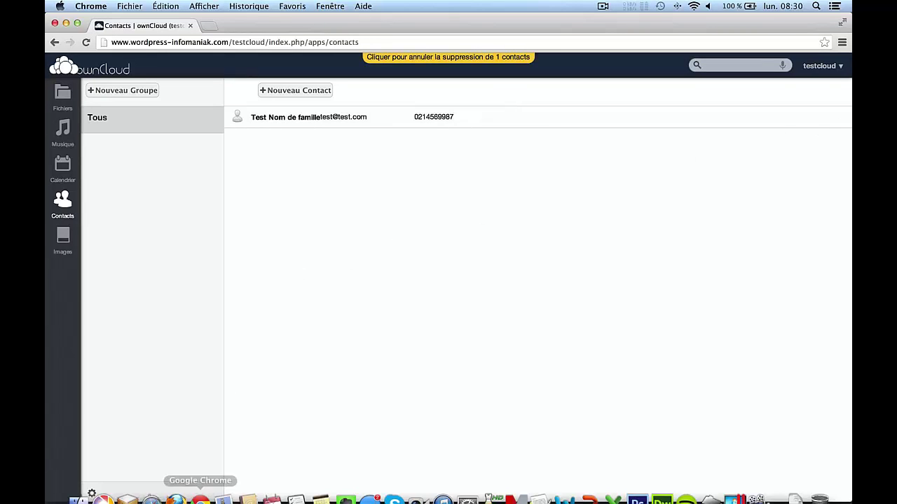
Quit and relaunch macOS Contacts to confirm the deletion synced, then close its window.
left_click(251, 486)
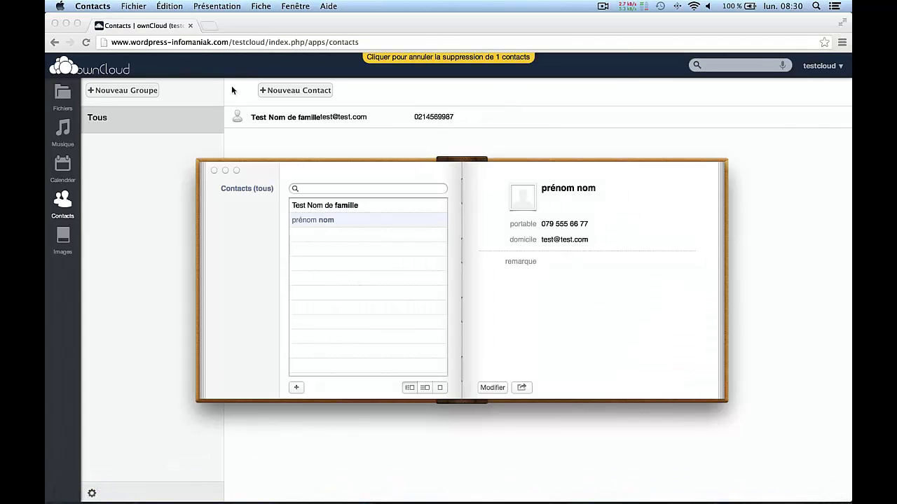
left_click(99, 7)
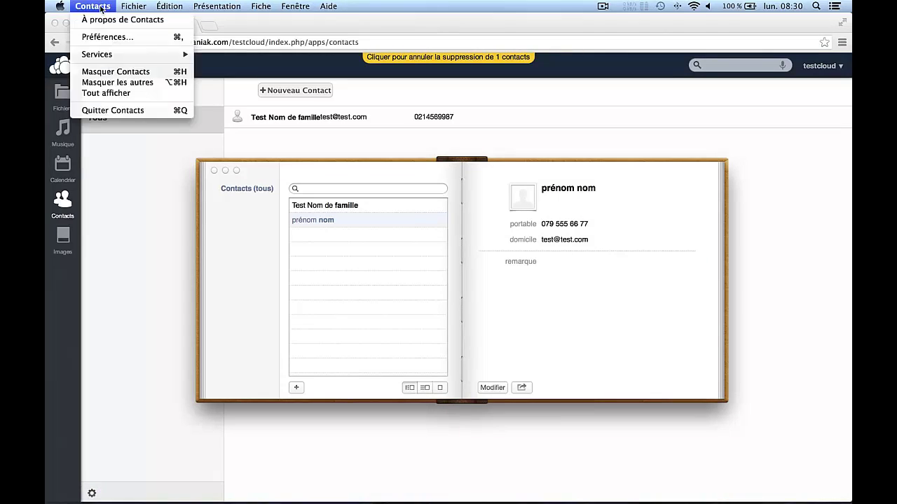
left_click(105, 110)
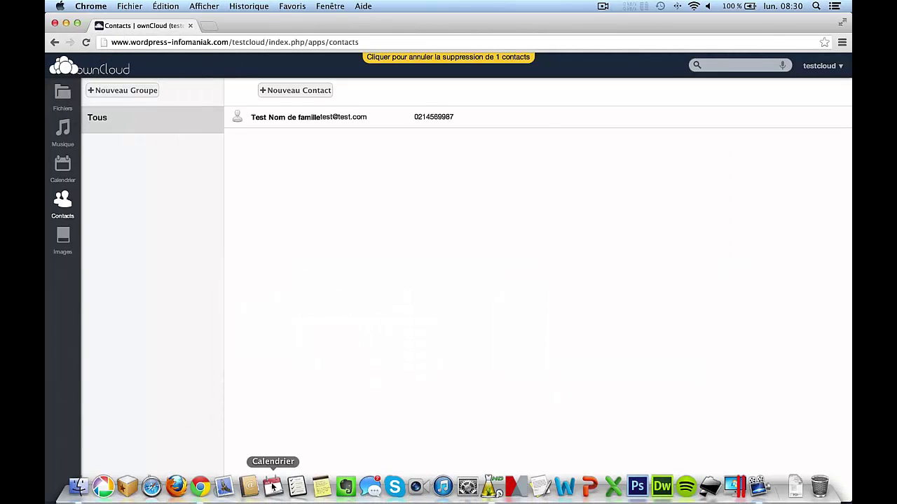
left_click(250, 484)
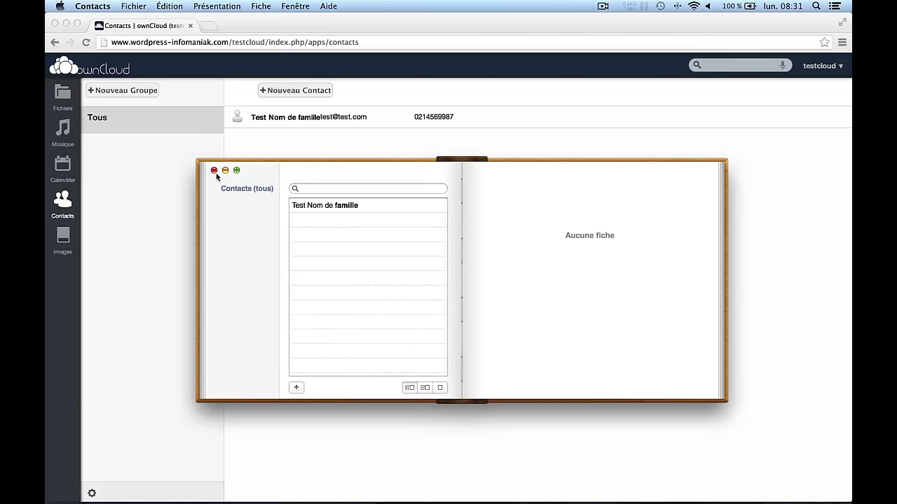
left_click(214, 170)
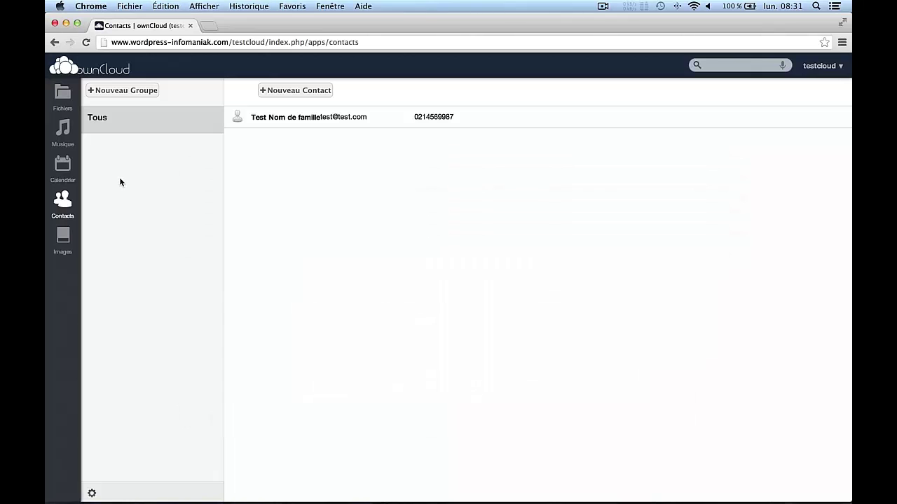
Open the ownCloud Calendar settings and copy the full iOS/OS X CalDAV address.
left_click(62, 166)
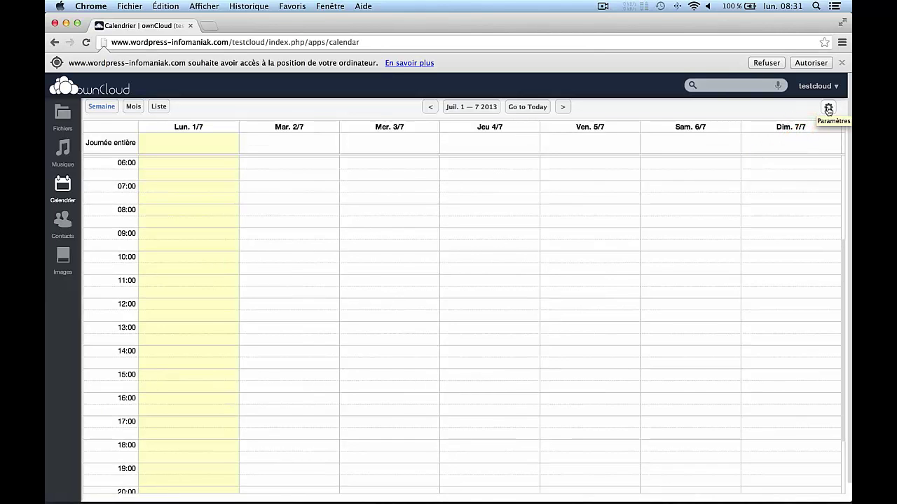
left_click(828, 110)
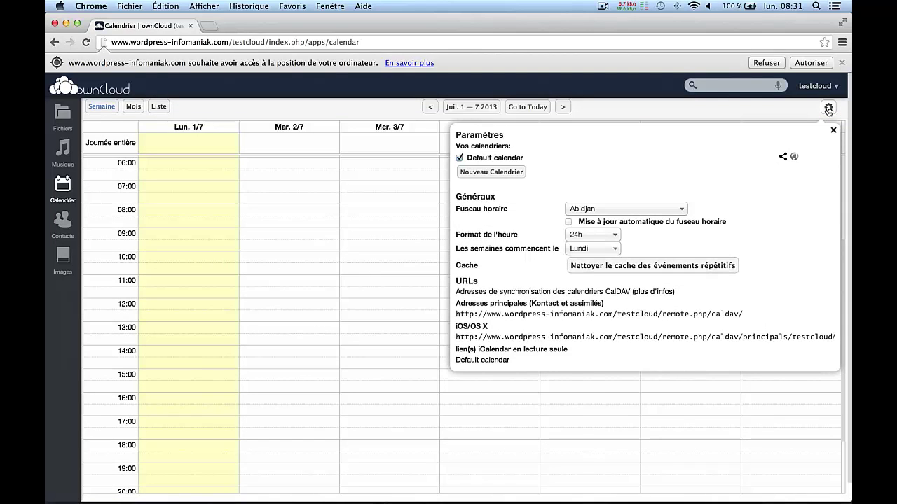
left_click_drag(456, 337, 662, 338)
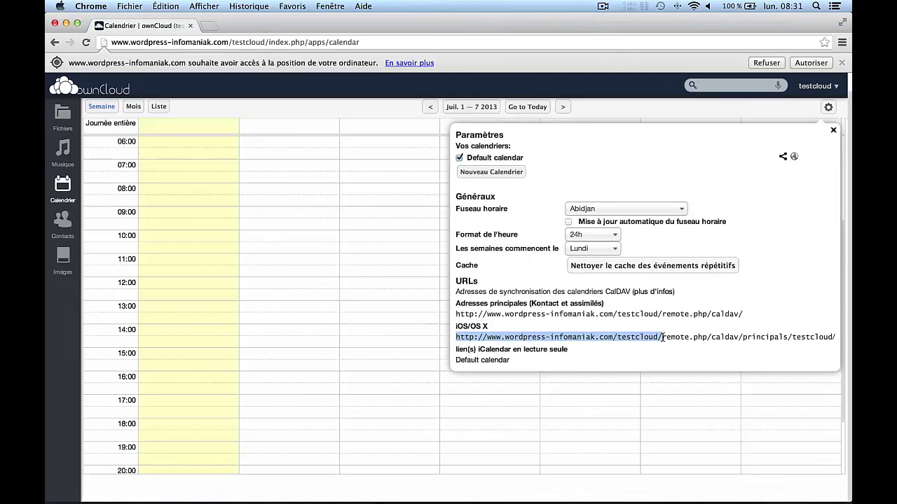
left_click(495, 340)
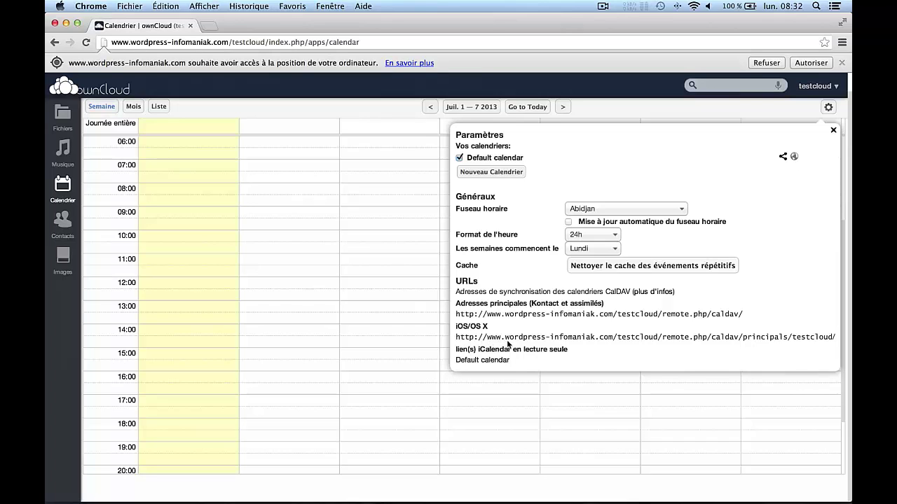
left_click_drag(505, 337, 829, 335)
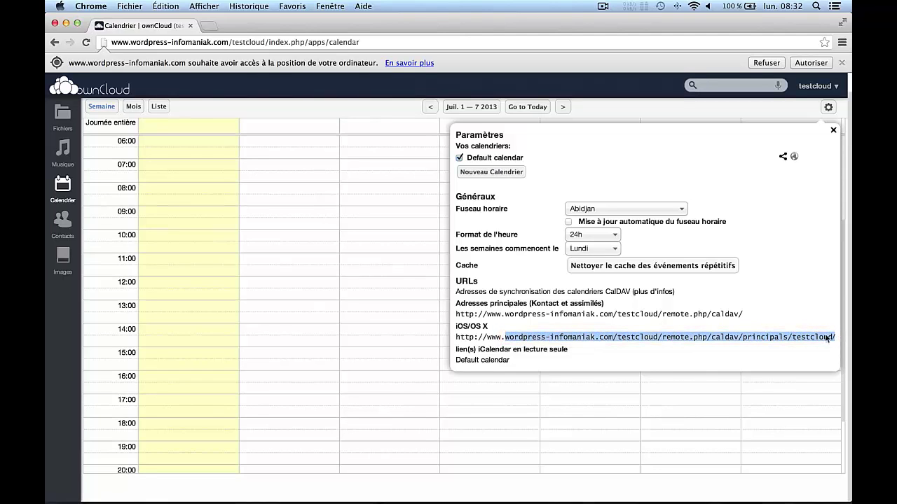
right_click(545, 341)
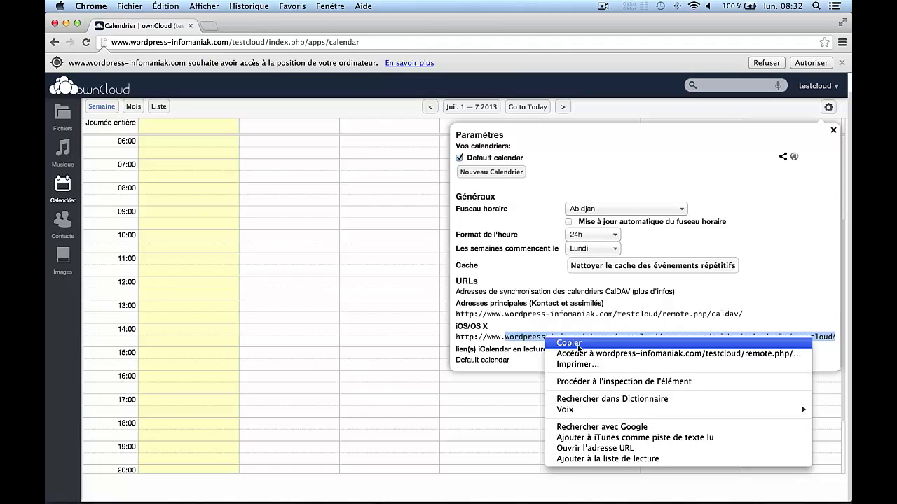
left_click(568, 346)
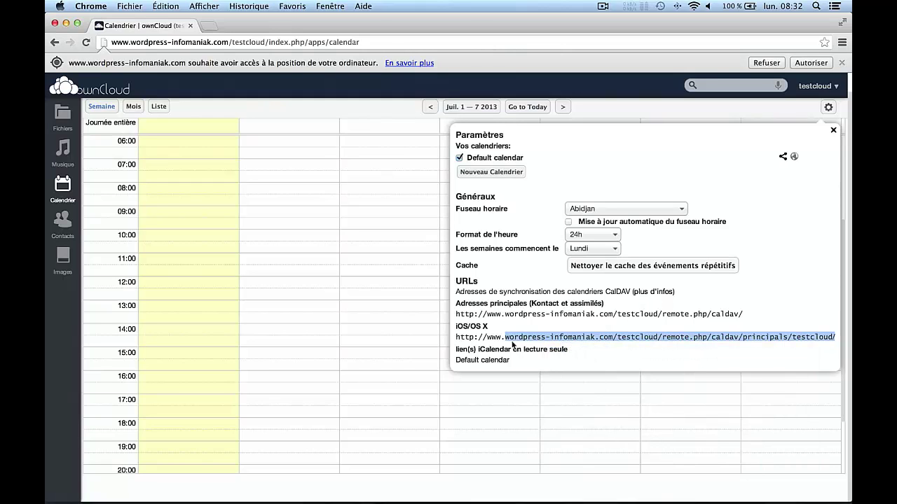
mouse_move(346, 491)
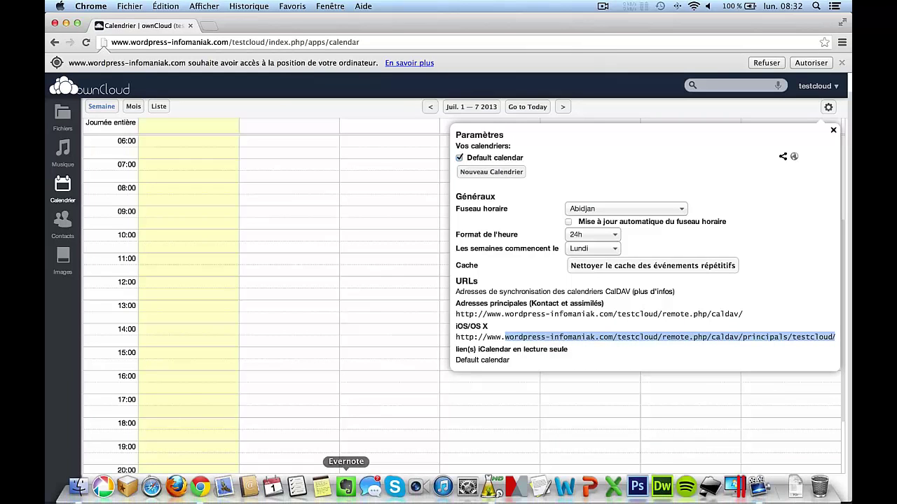
Launch Calendar and begin adding a new account from Préférences > Comptes.
left_click(274, 488)
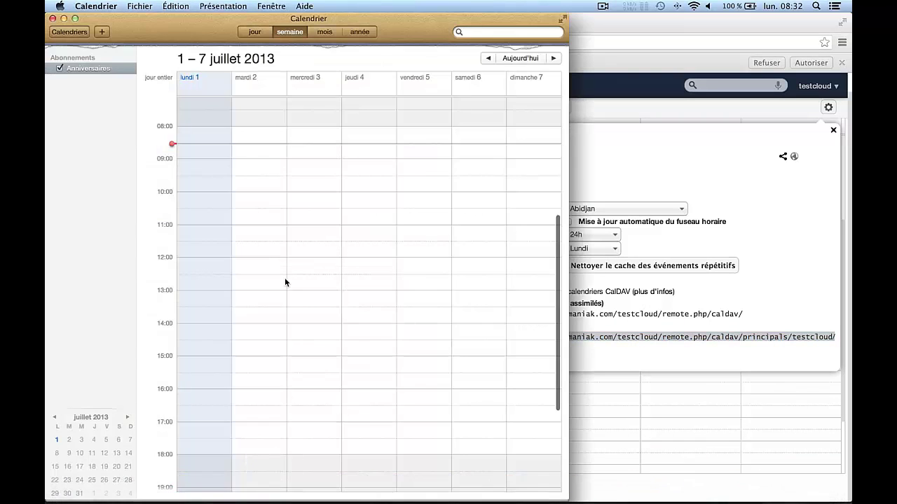
left_click(106, 7)
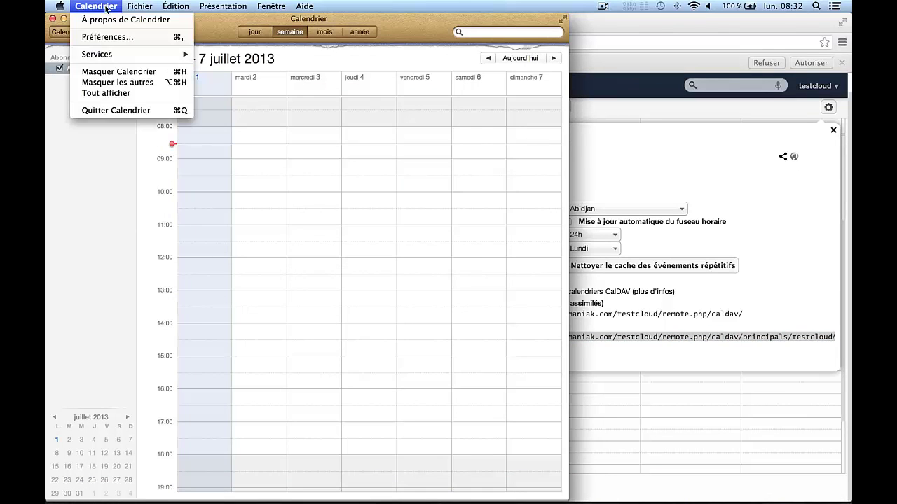
left_click(105, 36)
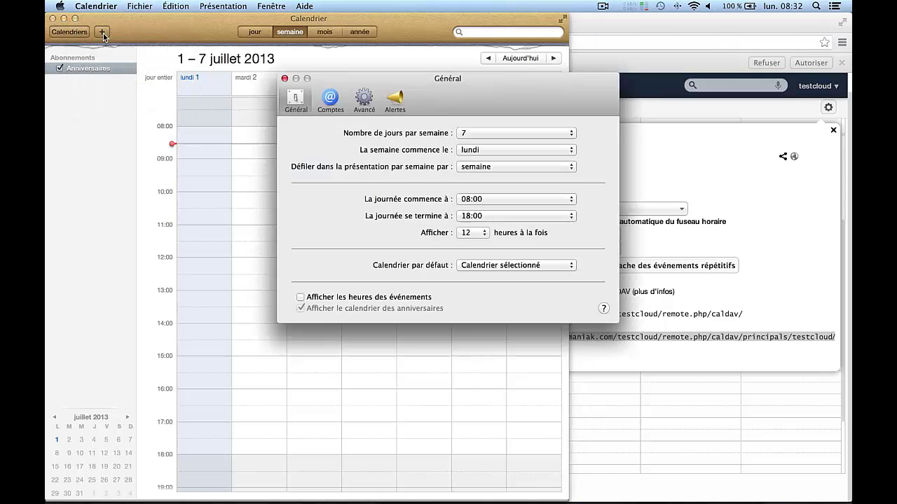
left_click(330, 99)
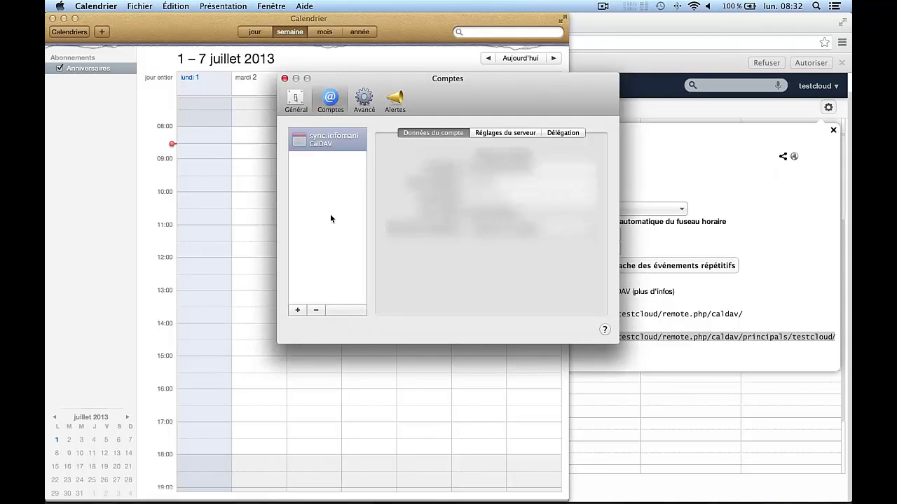
left_click(295, 310)
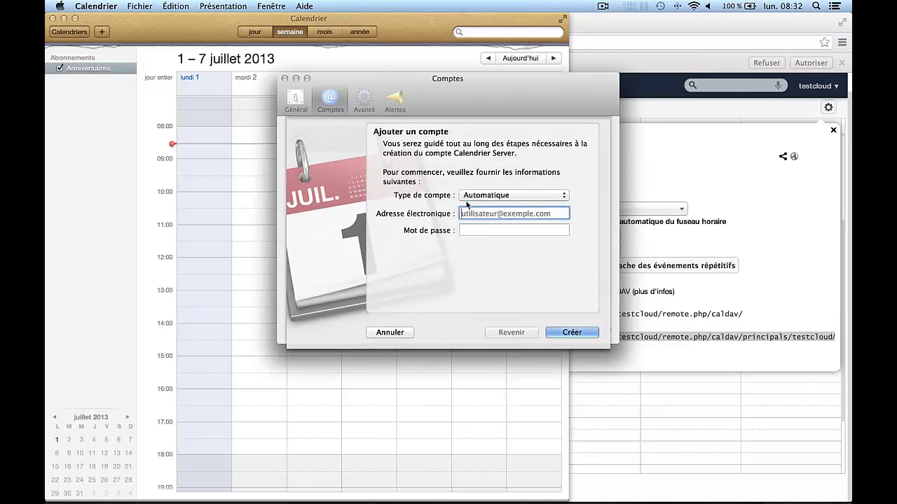
Switch the account type to CalDAV and enter the ownCloud username and password.
left_click(478, 197)
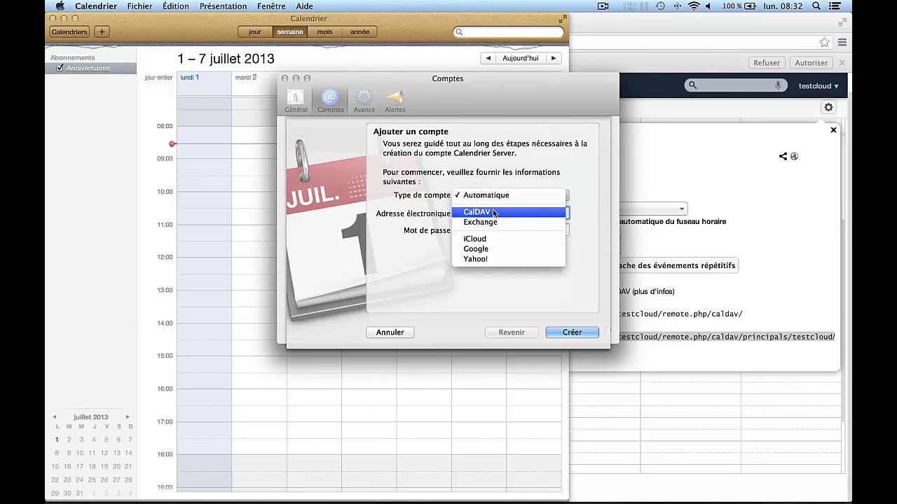
left_click(493, 213)
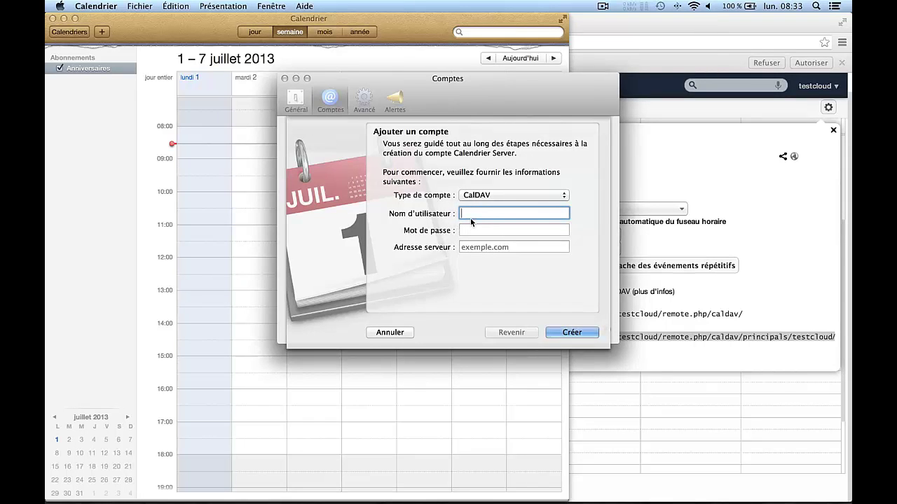
type("testcloud")
left_click(470, 228)
type("•••••••")
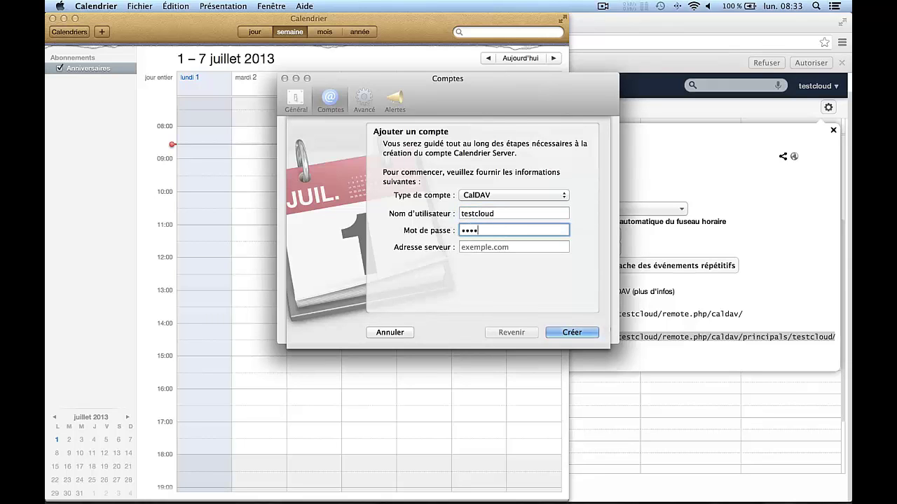
type("•••")
key("Tab")
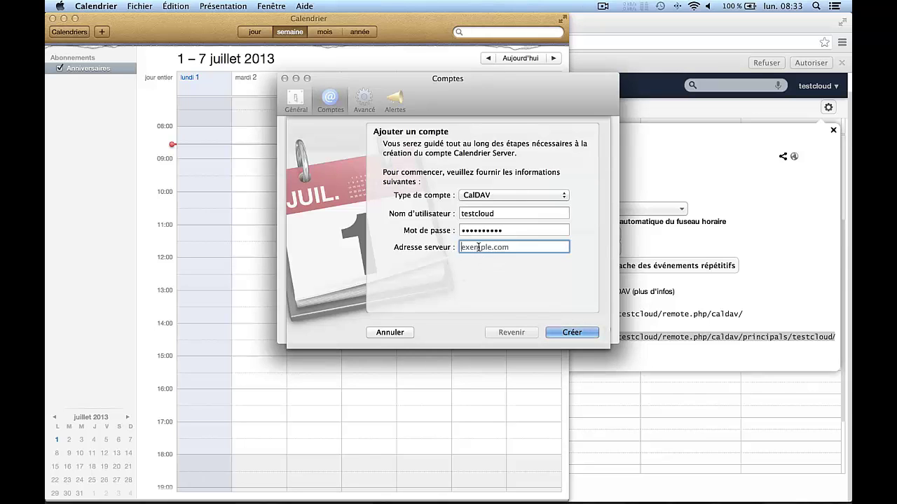
Paste the copied CalDAV address as the server address and submit the account.
right_click(478, 249)
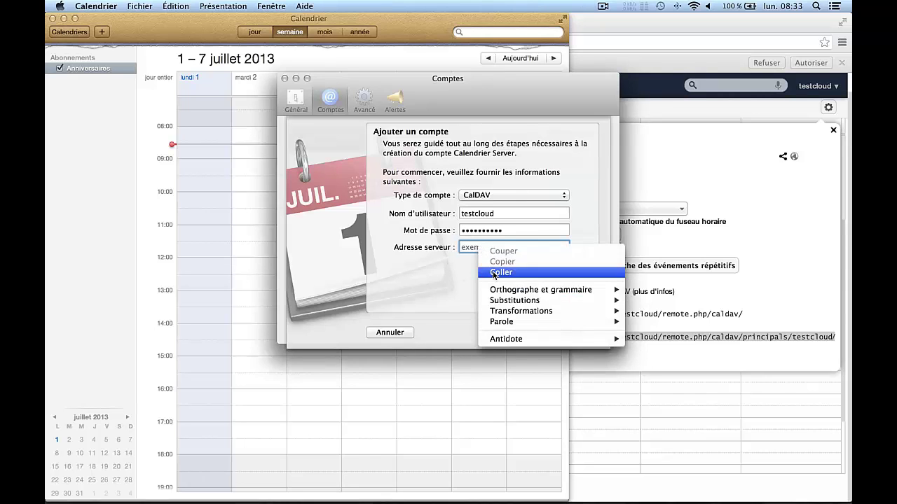
left_click(499, 272)
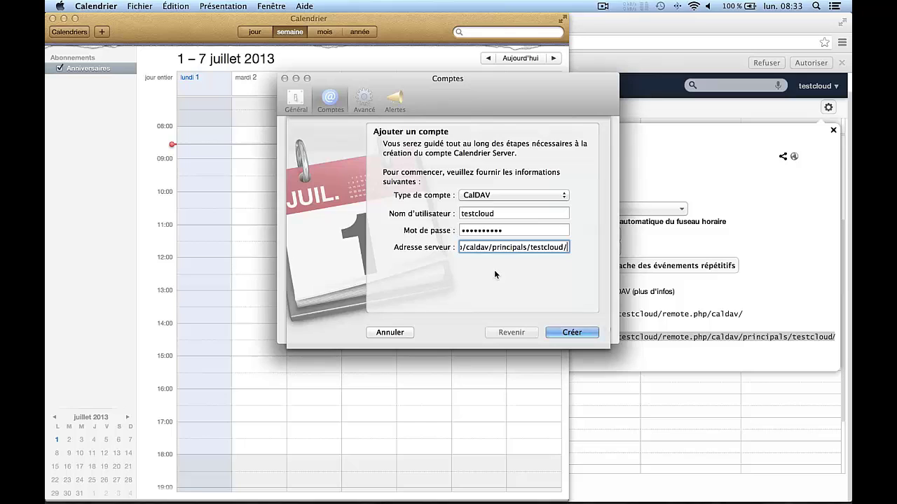
key("Left")
key("Left")
key("Left")
key("Left")
key("Left")
key("Left")
key("Left")
key("Left")
key("Left")
key("Left")
key("Left")
key("Left")
key("Left")
key("Left")
key("Left")
key("Left")
key("Left")
key("Left")
key("Left")
key("Left")
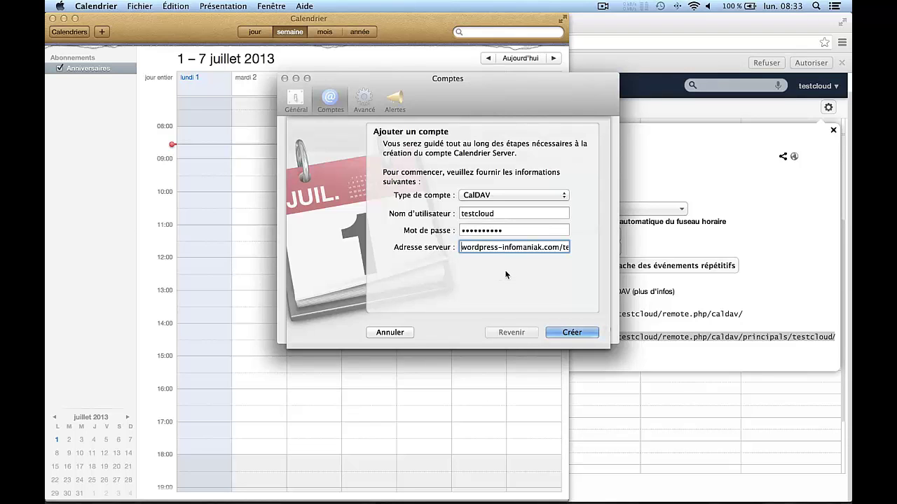
left_click(571, 334)
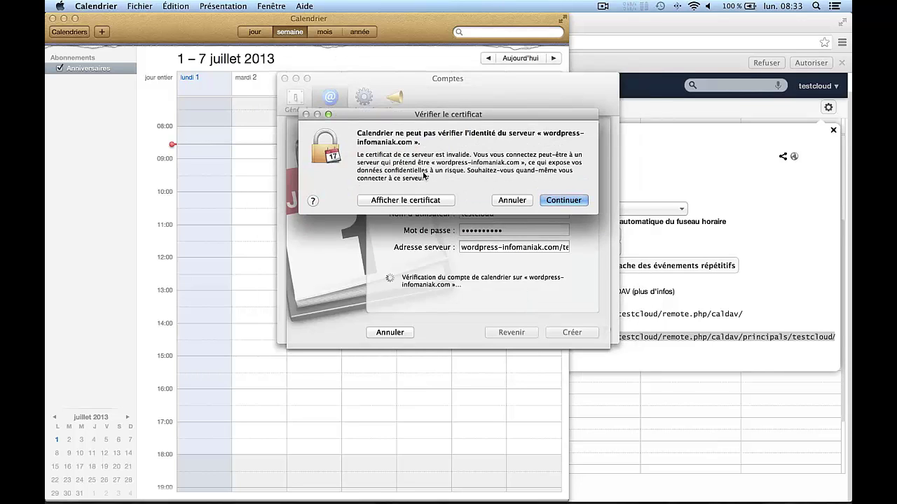
Accept the unverified certificate and the insecure-connection warning to reach the calendar server options.
left_click(557, 201)
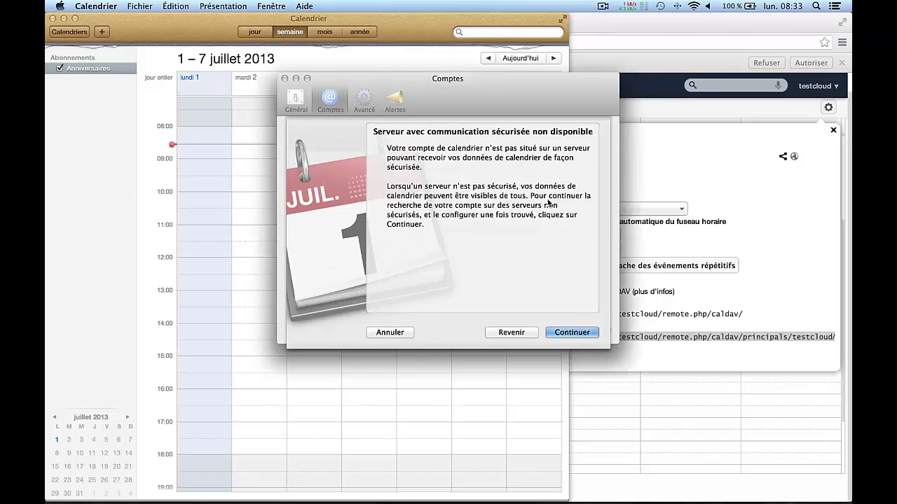
left_click(574, 332)
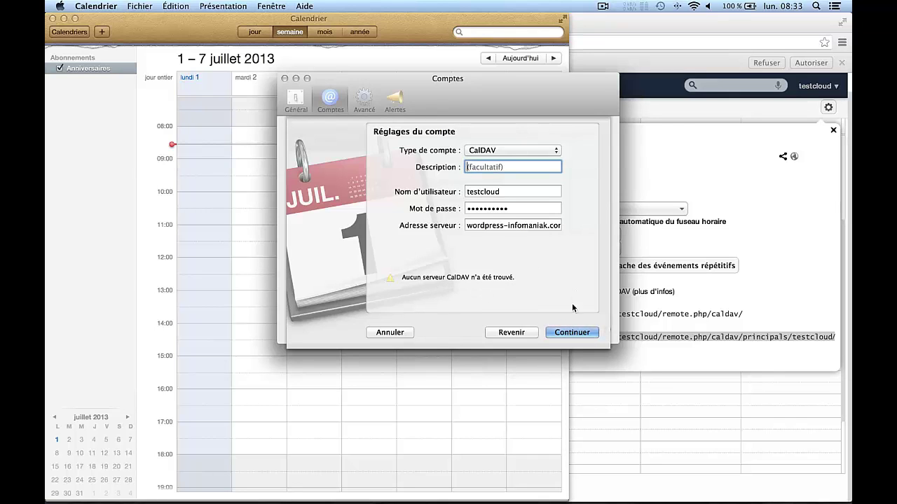
left_click(571, 334)
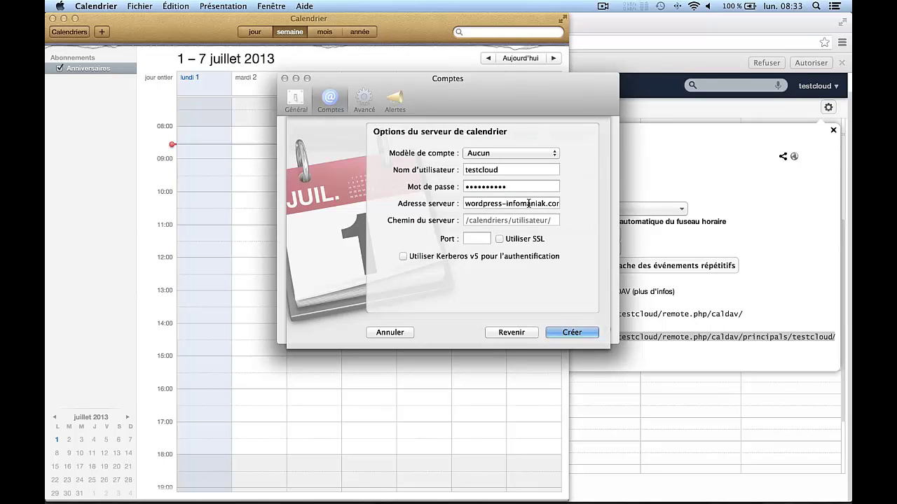
Cut the remote.php CalDAV principals path out of the server address, leaving wordpress-infomaniak.com.
left_click(528, 203)
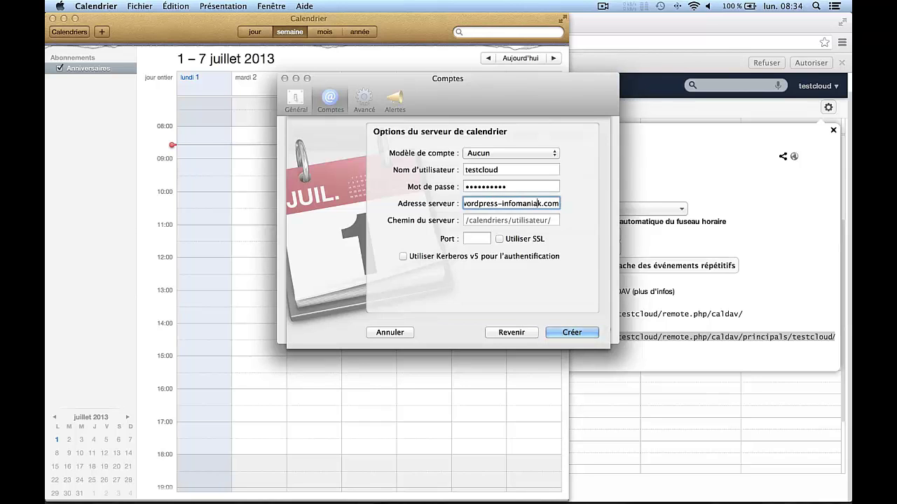
key("super+v")
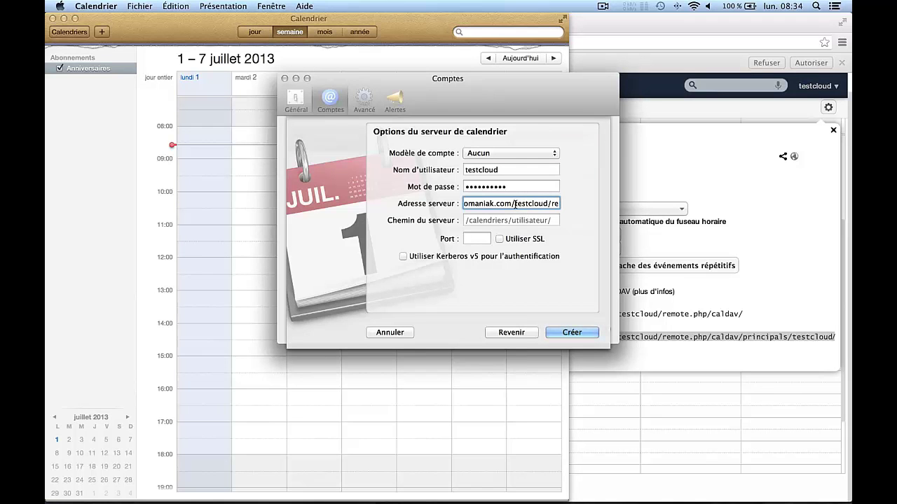
left_click_drag(515, 204, 527, 203)
key("Left")
key("Left")
key("Left")
key("Left")
key("Left")
key("Left")
key("Left")
key("Left")
key("Left")
key("Left")
key("Left")
key("Left")
key("Left")
key("Left")
key("Left")
key("Left")
key("Left")
key("Left")
key("Left")
key("Left")
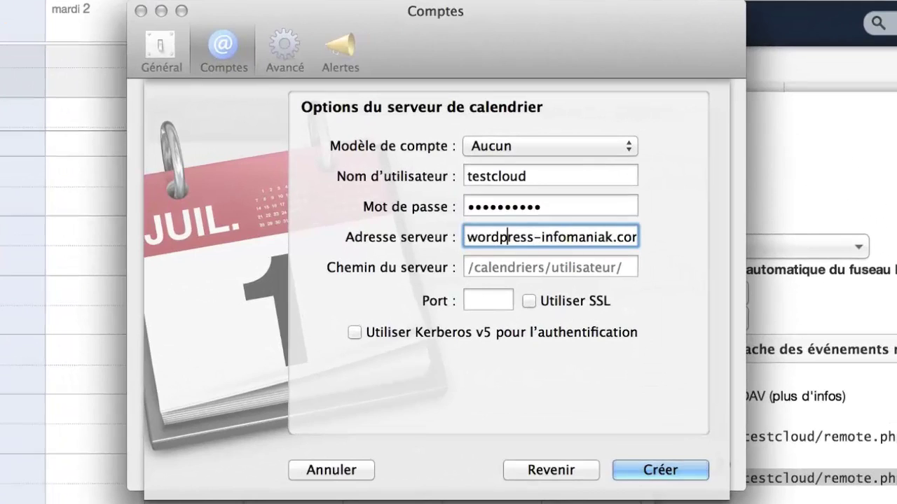
key("Right")
key("Right")
key("Right")
key("Right")
key("Right")
key("Right")
key("Right")
key("Right")
key("Right")
key("Right")
key("Right")
key("Right")
key("Right")
key("Right")
key("Right")
key("Right")
key("Right")
key("Right")
key("Right")
key("Right")
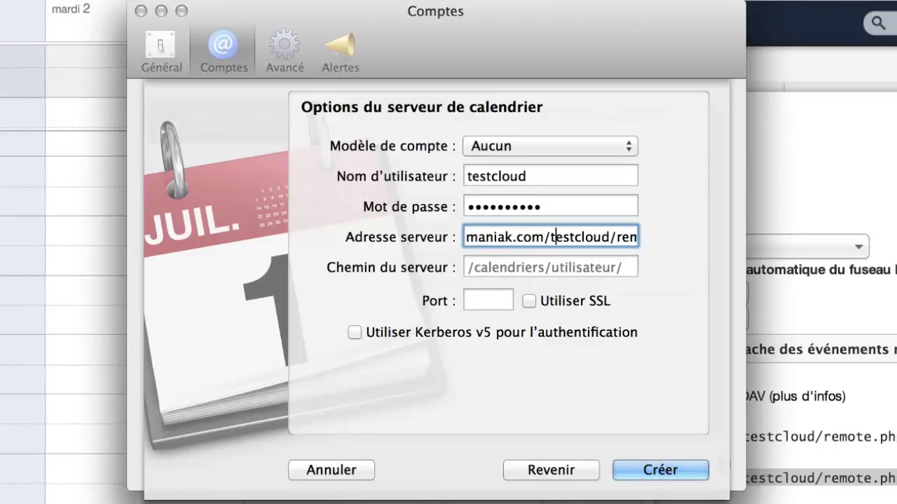
key("Left")
left_click_drag(551, 238, 678, 240)
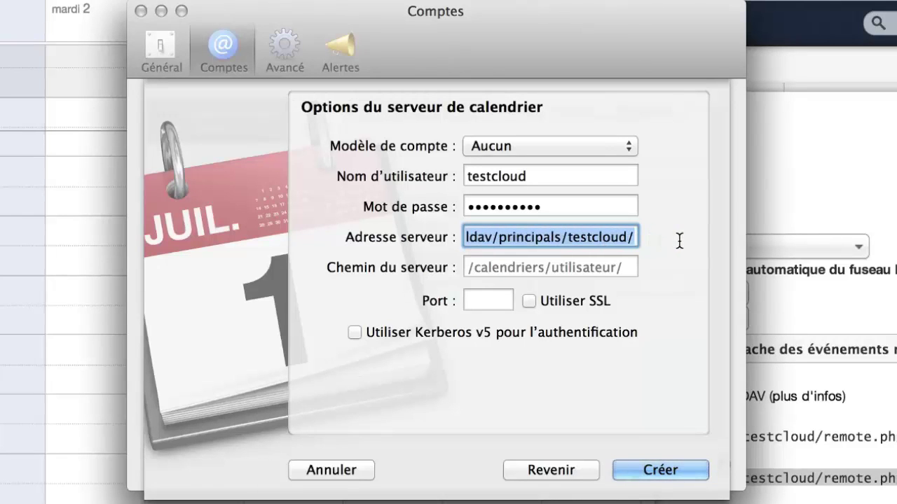
right_click(551, 236)
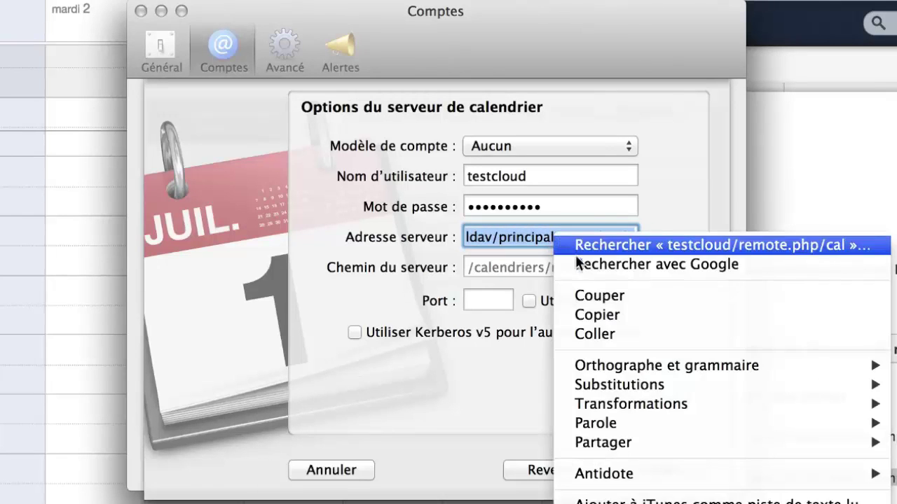
left_click(583, 290)
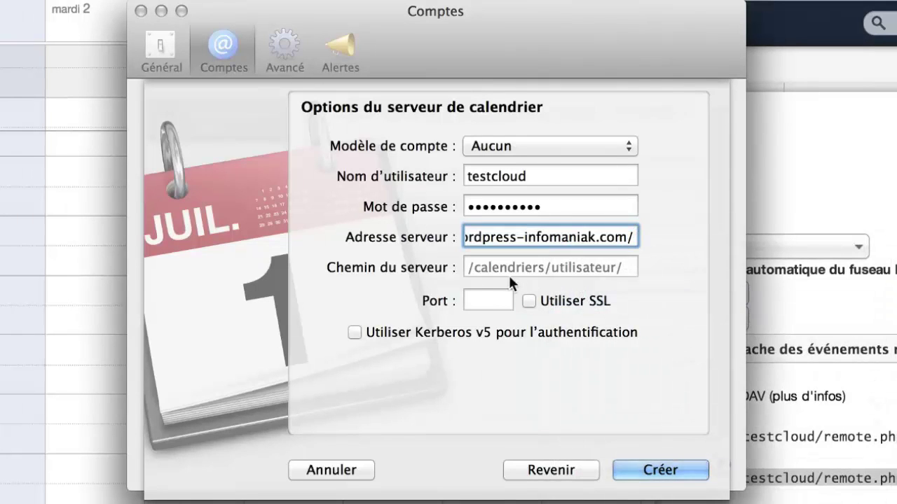
Paste that principals path into Chemin du serveur, verify both fields, and create the account.
left_click(485, 268)
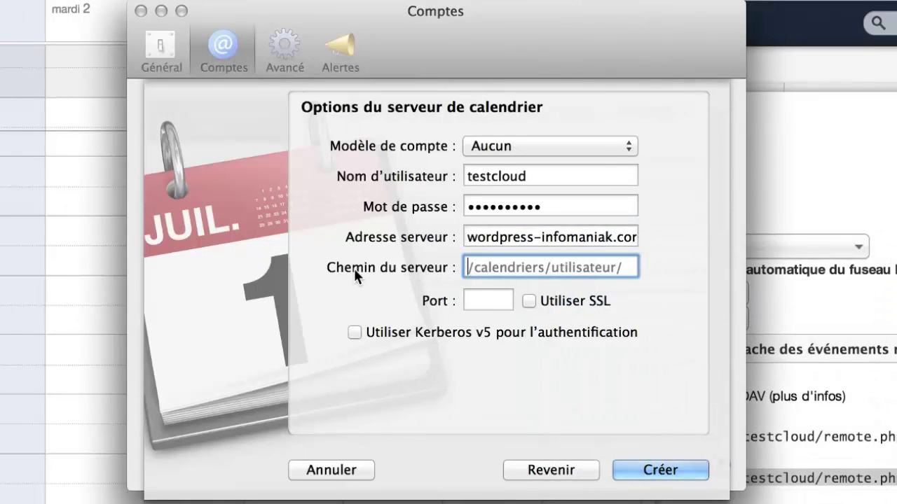
right_click(478, 267)
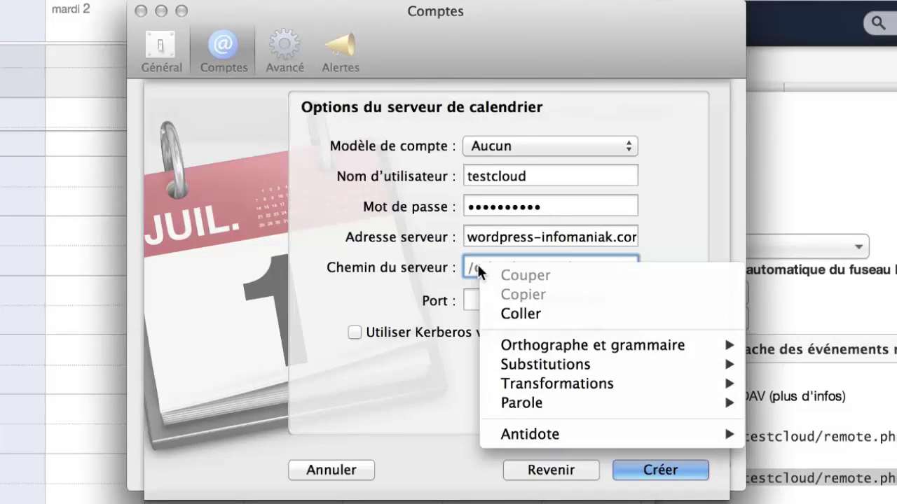
left_click(496, 312)
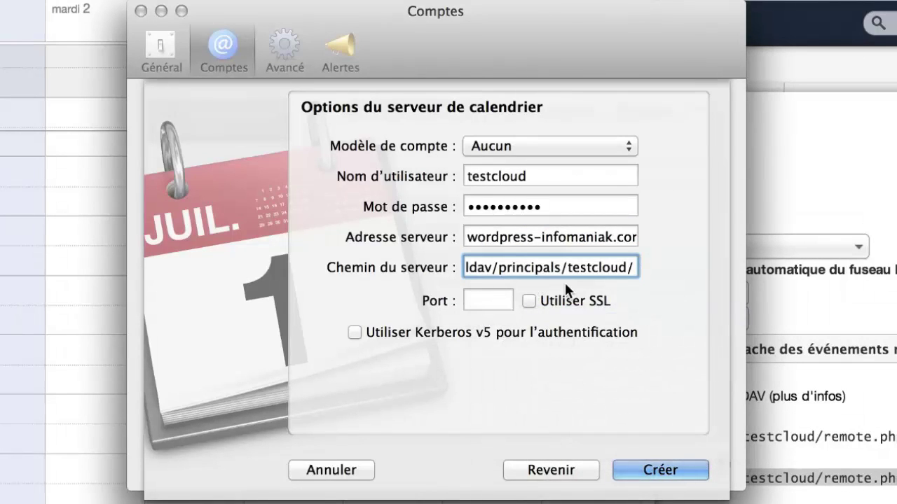
left_click(499, 242)
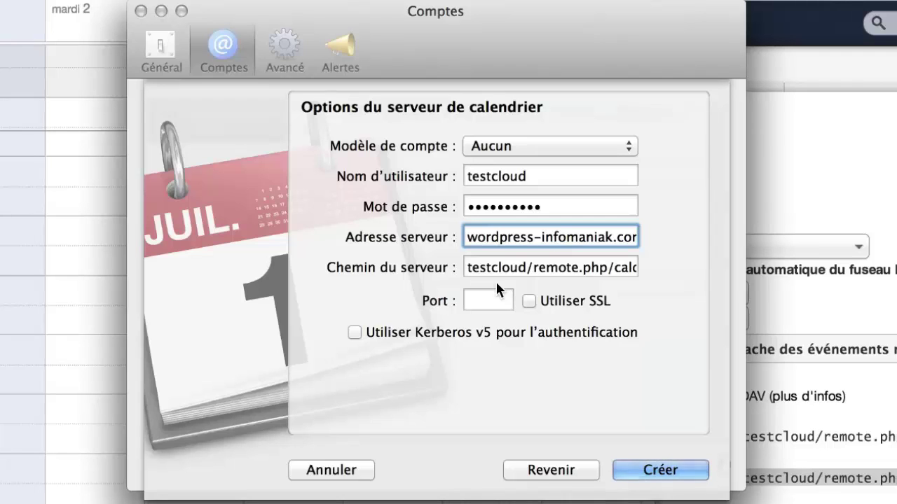
key("Right")
key("Right")
key("Right")
key("Right")
key("Right")
key("Right")
key("Right")
key("Right")
key("Right")
key("Right")
key("Right")
key("Right")
key("Right")
key("Right")
key("Right")
key("Right")
key("Right")
key("Right")
key("Right")
key("Right")
key("Right")
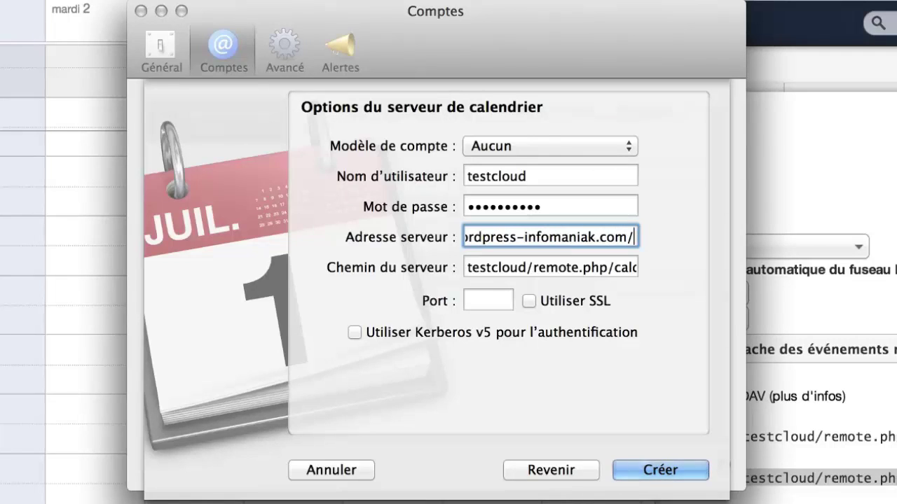
left_click(496, 268)
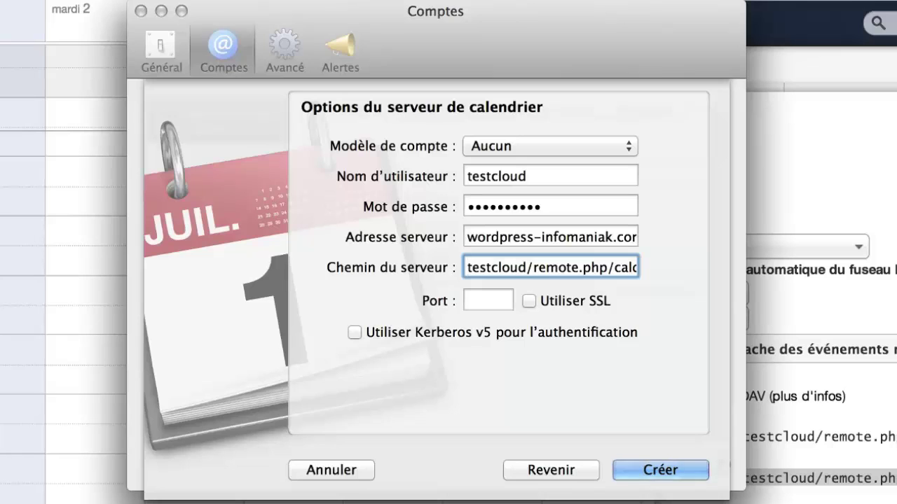
key("Right")
key("Right")
key("Right")
key("Right")
key("Right")
key("Right")
key("Right")
key("Right")
key("Right")
key("Right")
key("Right")
key("Right")
key("Right")
key("Right")
key("Right")
key("Right")
key("Right")
key("Right")
key("Right")
key("Right")
key("Right")
key("Right")
key("Right")
key("Right")
key("Right")
key("Right")
key("Right")
key("Right")
key("Right")
key("Right")
key("Right")
key("Right")
key("Right")
key("Right")
key("Right")
key("Right")
key("Right")
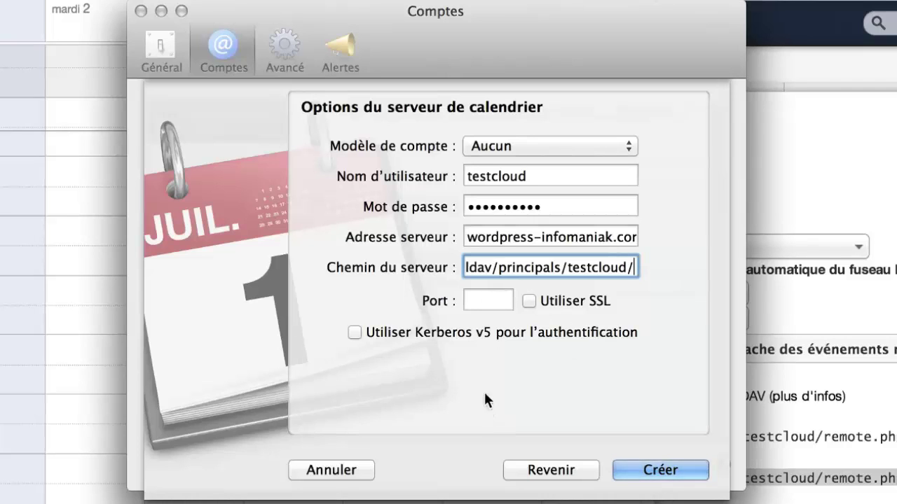
left_click(646, 471)
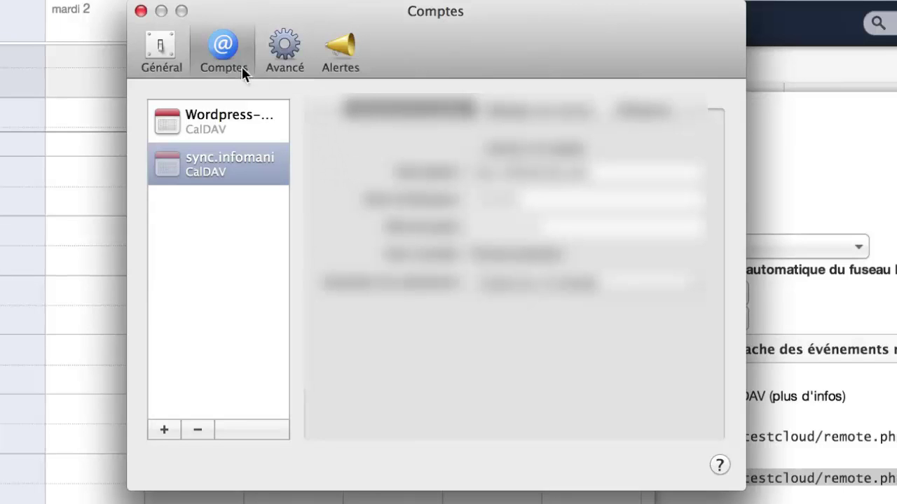
In Général preferences, keep Default calendar as Calendrier par défaut, then close preferences.
left_click(164, 47)
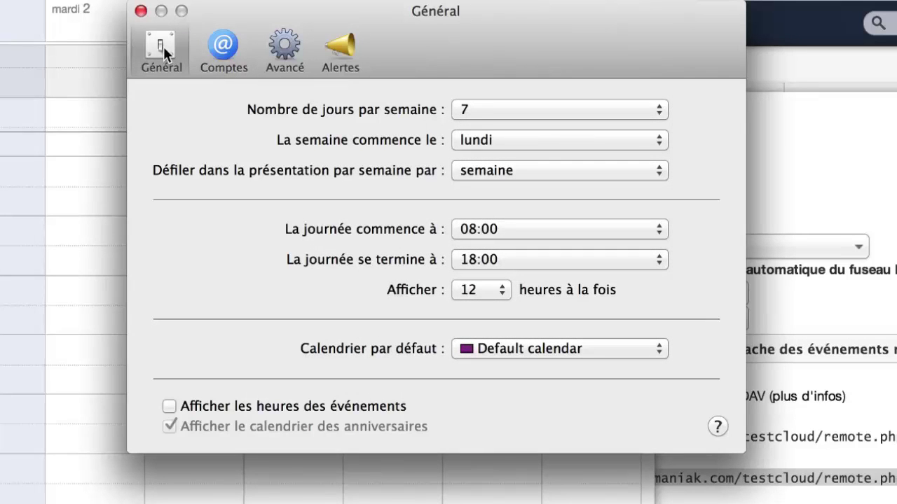
left_click(493, 355)
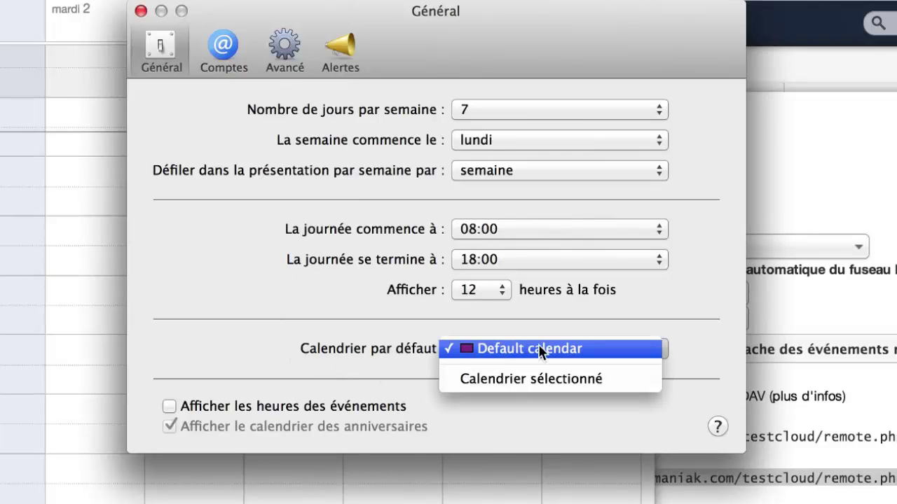
left_click(539, 349)
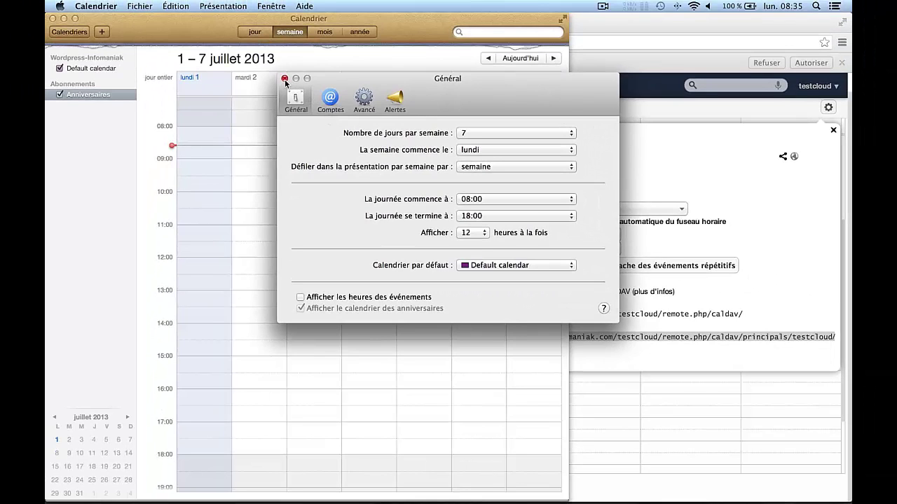
left_click(284, 78)
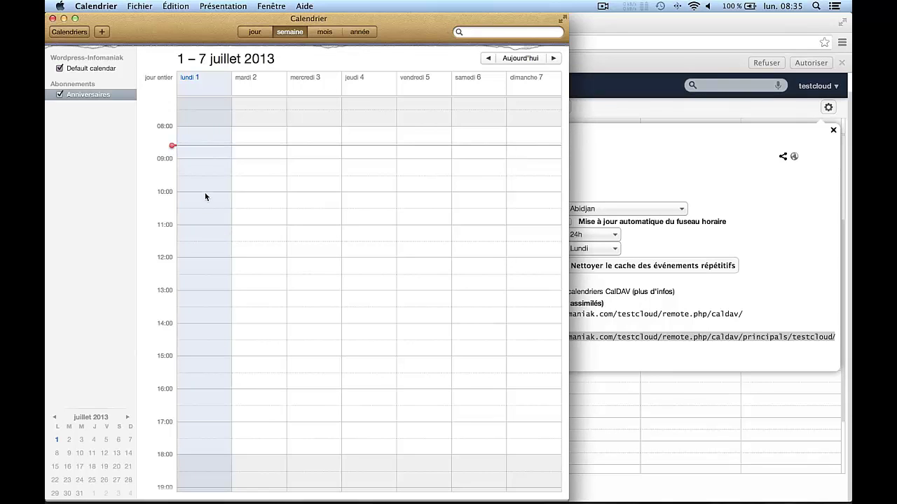
Create an event titled Test on Monday 1 July at 10:00, then return to ownCloud in Chrome.
left_click_drag(203, 196, 202, 253)
left_click_drag(201, 257, 201, 255)
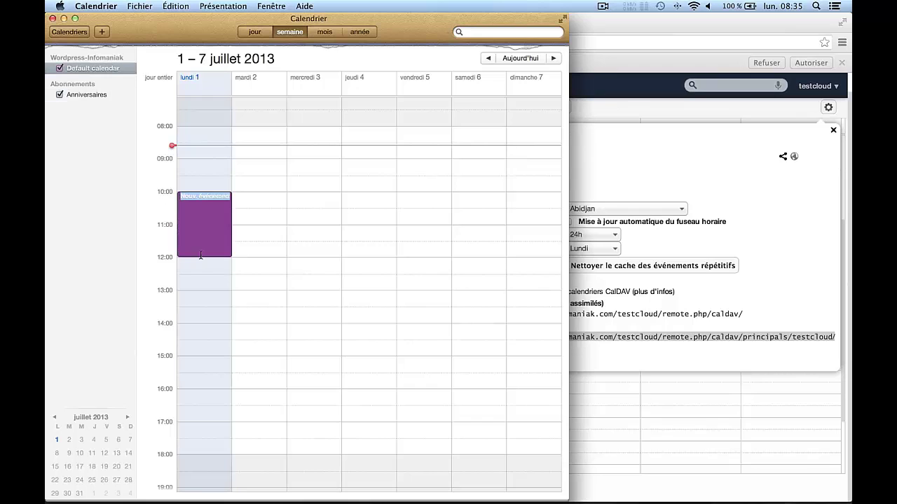
type("Test")
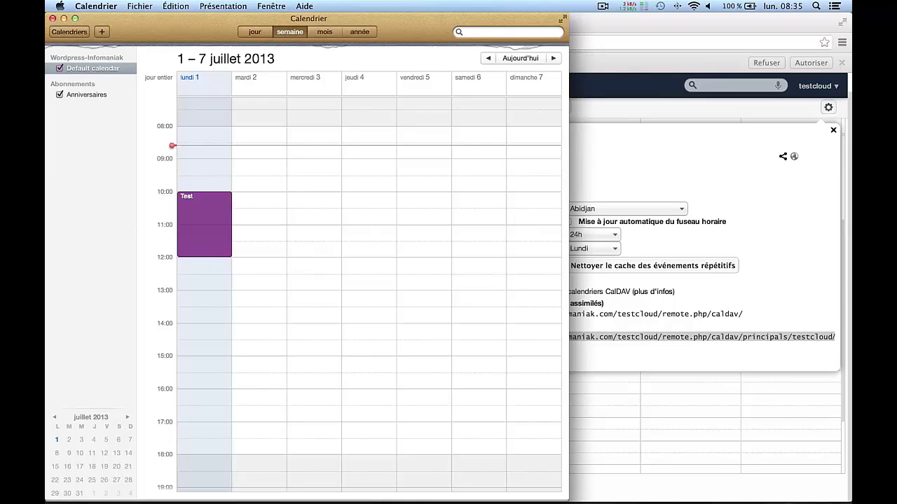
key("Return")
left_click(639, 29)
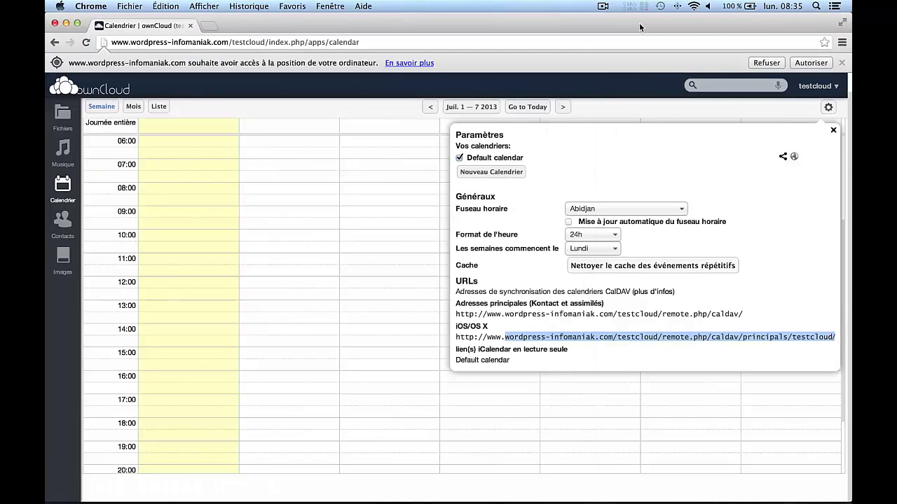
Reload the ownCloud Calendrier and locate the synced Test event on Lun. 1/7.
left_click(67, 192)
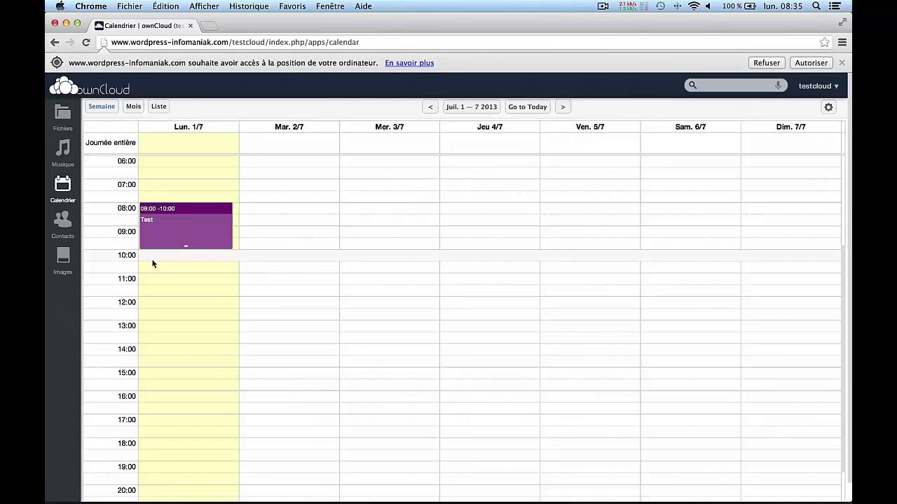
mouse_move(189, 237)
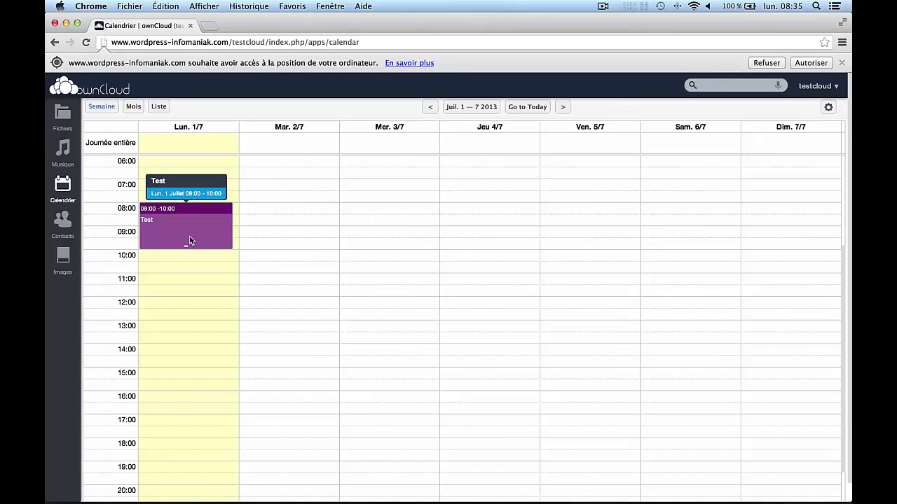